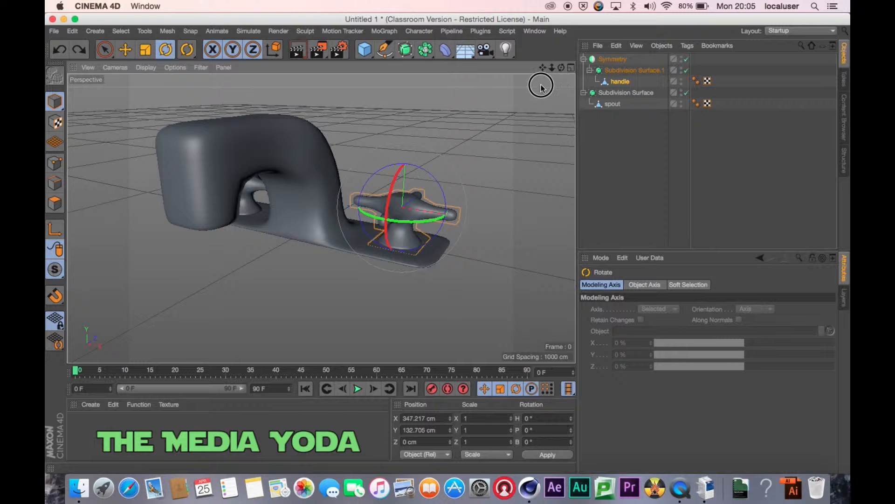
- Add a Floor object beneath the tap model and render the perspective view
{"action": "left_click_drag", "start_coordinate": [561, 68], "coordinate": [490, 96]}
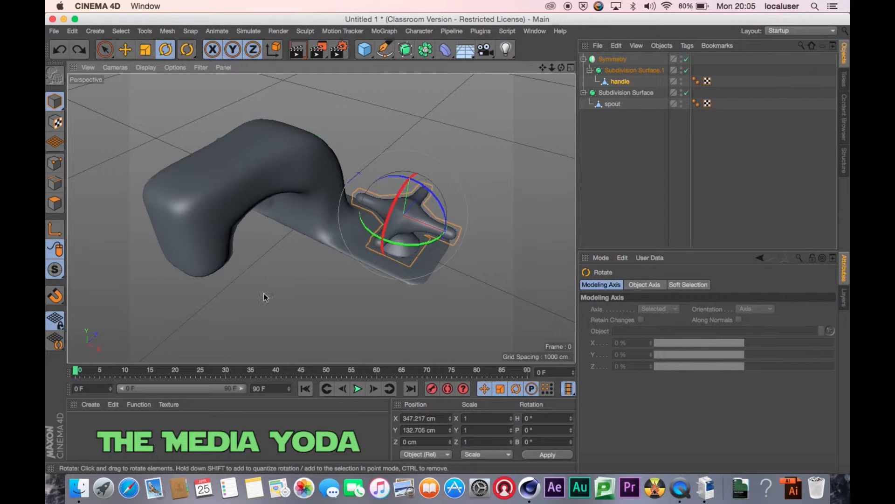
{"action": "left_click_drag", "start_coordinate": [544, 91], "coordinate": [362, 174], "text": "alt"}
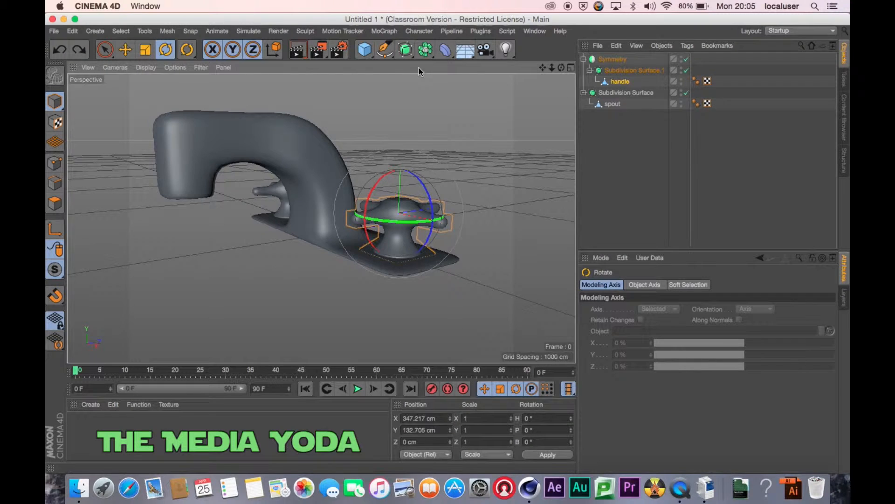
{"action": "left_click", "coordinate": [466, 53]}
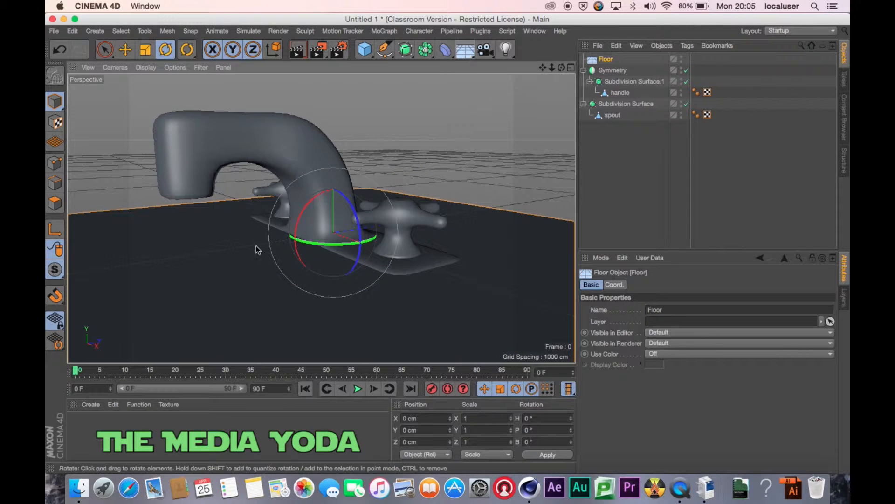
{"action": "mouse_move", "coordinate": [562, 68]}
{"action": "left_mouse_down"}
{"action": "mouse_move", "coordinate": [562, 80]}
{"action": "mouse_move", "coordinate": [537, 93]}
{"action": "mouse_move", "coordinate": [564, 84]}
{"action": "mouse_move", "coordinate": [563, 75]}
{"action": "left_mouse_up"}
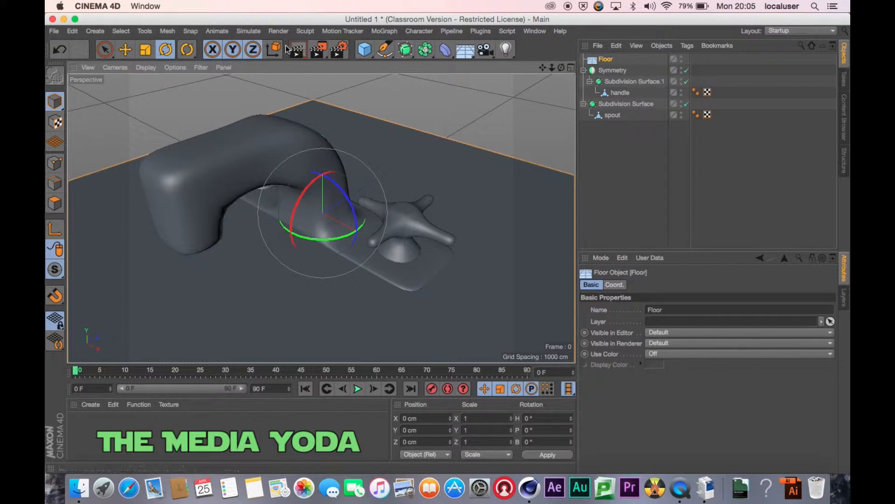
{"action": "left_click", "coordinate": [301, 53]}
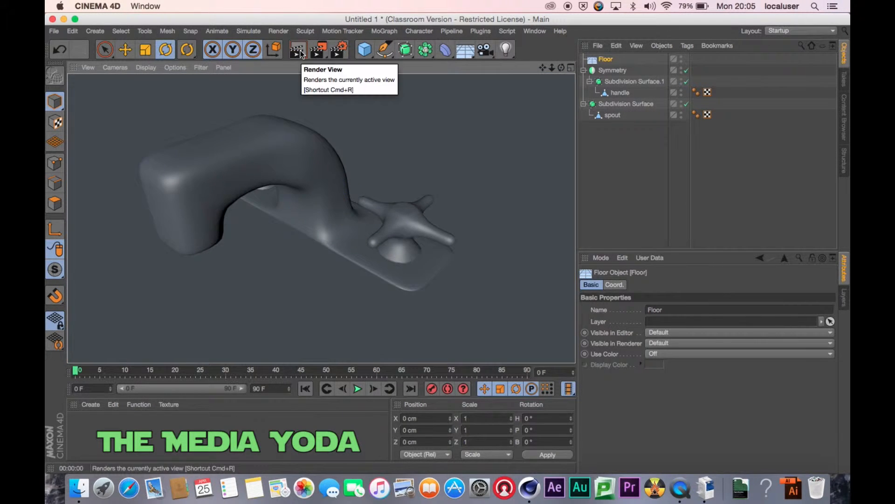
{"action": "mouse_move", "coordinate": [563, 71]}
{"action": "left_mouse_down"}
{"action": "mouse_move", "coordinate": [550, 77]}
{"action": "mouse_move", "coordinate": [567, 74]}
{"action": "mouse_move", "coordinate": [561, 68]}
{"action": "left_mouse_up"}
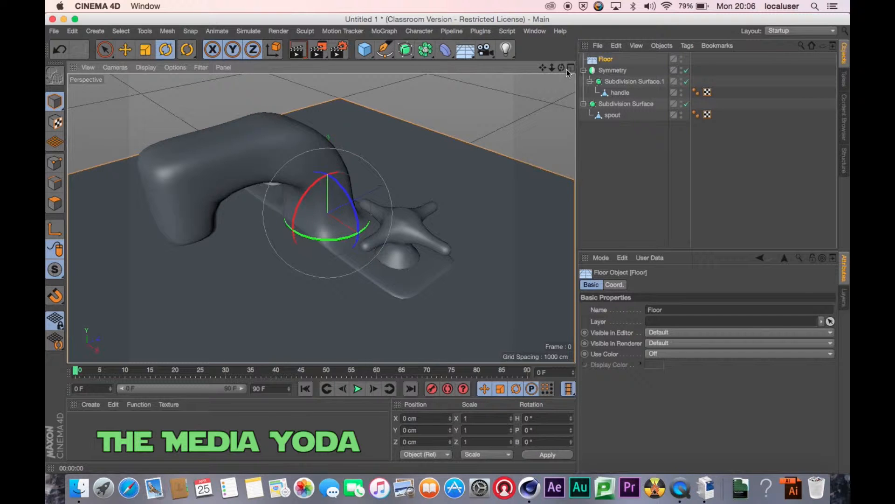
- Load the 3 Point Light Stage preset from the Content Browser's Prime > Presets > Light Setups > Light Environments folder, and close the browser
{"action": "left_click", "coordinate": [538, 33]}
{"action": "left_click", "coordinate": [538, 90]}
{"action": "scroll", "coordinate": [282, 143], "scroll_direction": "down", "scroll_amount": 5}
{"action": "scroll", "coordinate": [280, 144], "scroll_direction": "up", "scroll_amount": 10}
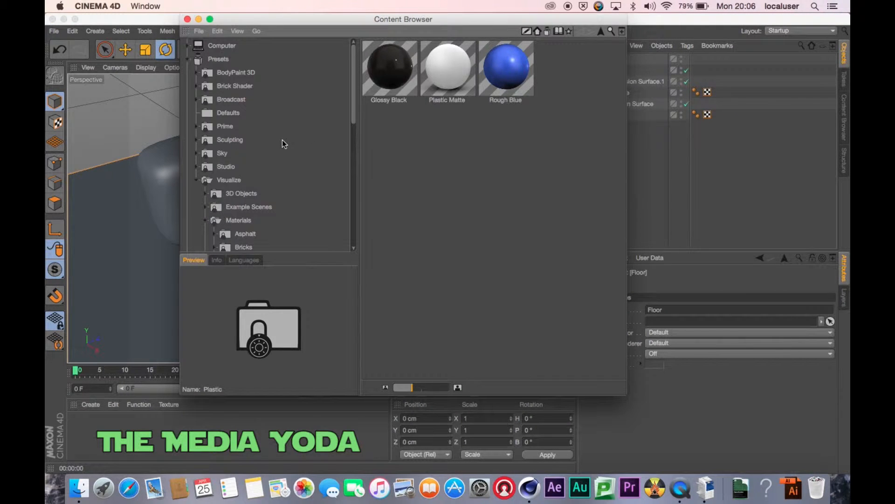
{"action": "left_click", "coordinate": [197, 181]}
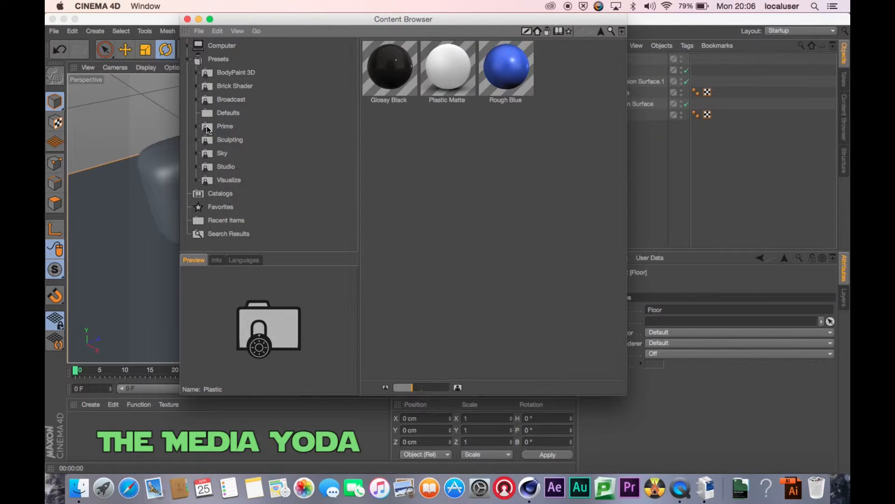
{"action": "double_click", "coordinate": [208, 127]}
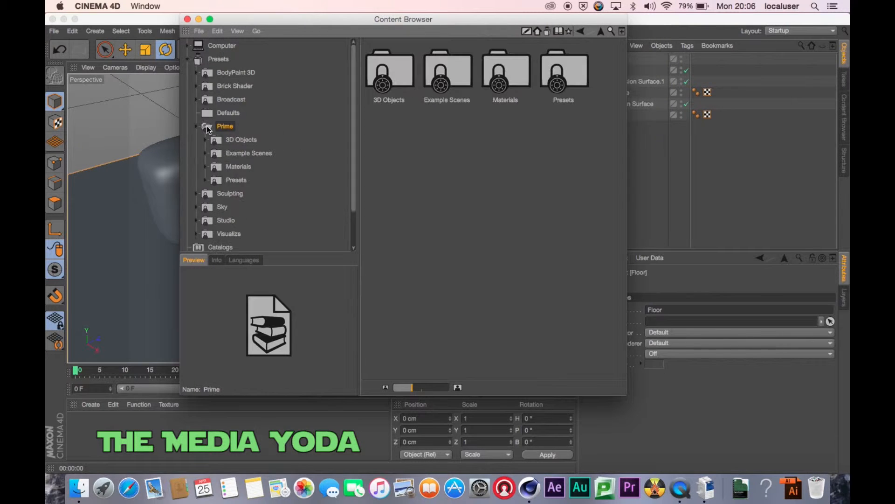
{"action": "double_click", "coordinate": [565, 76]}
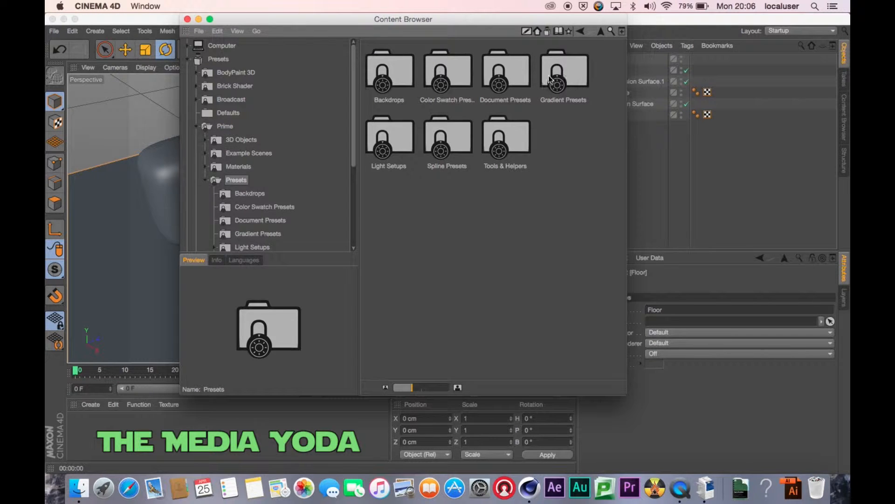
{"action": "double_click", "coordinate": [392, 141]}
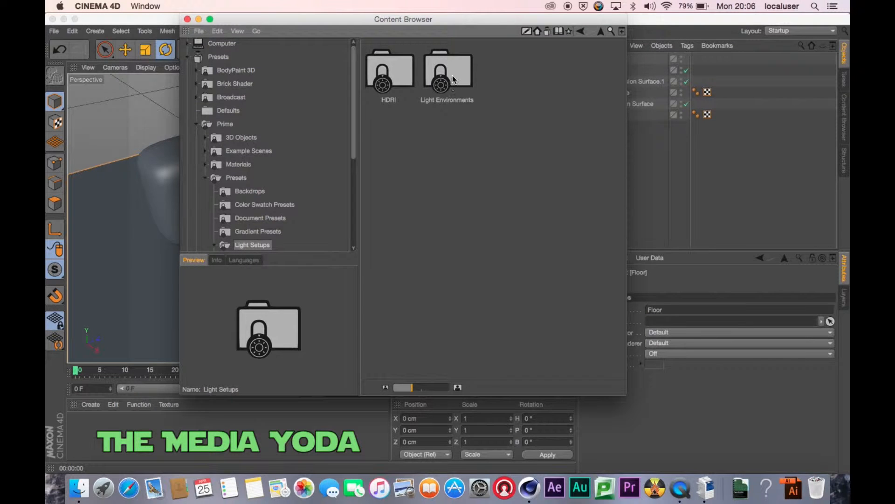
{"action": "double_click", "coordinate": [453, 75]}
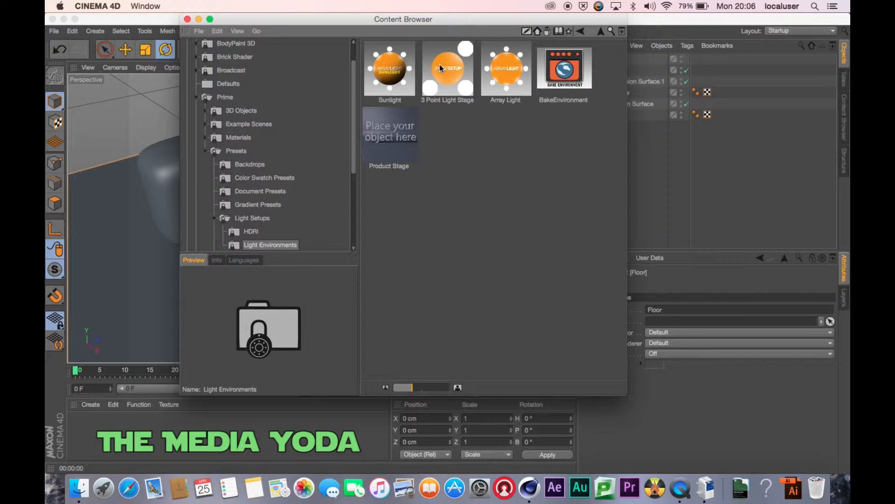
{"action": "double_click", "coordinate": [440, 64]}
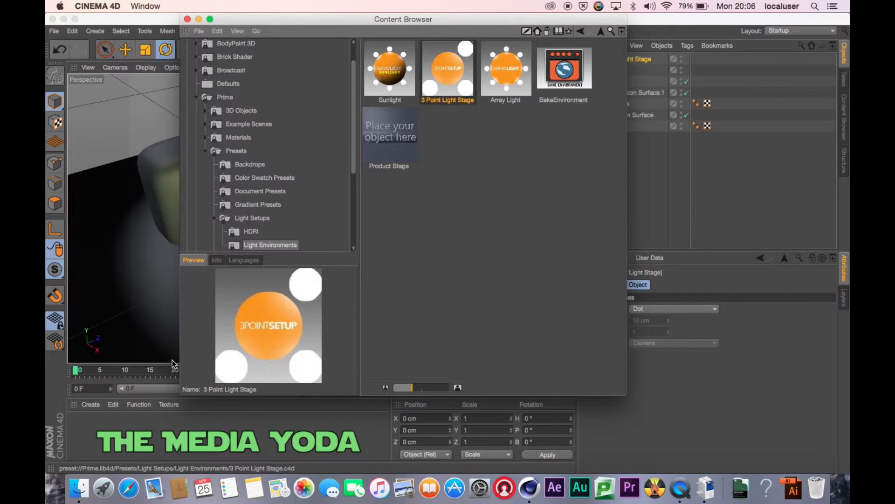
{"action": "left_click", "coordinate": [188, 19]}
- Render the perspective view to check how the three-point lighting falls on the tap and floor
{"action": "mouse_move", "coordinate": [561, 68]}
{"action": "left_mouse_down"}
{"action": "mouse_move", "coordinate": [550, 70]}
{"action": "mouse_move", "coordinate": [578, 74]}
{"action": "mouse_move", "coordinate": [557, 70]}
{"action": "mouse_move", "coordinate": [548, 91]}
{"action": "mouse_move", "coordinate": [560, 65]}
{"action": "mouse_move", "coordinate": [558, 103]}
{"action": "mouse_move", "coordinate": [559, 70]}
{"action": "mouse_move", "coordinate": [557, 77]}
{"action": "mouse_move", "coordinate": [532, 54]}
{"action": "mouse_move", "coordinate": [536, 70]}
{"action": "mouse_move", "coordinate": [555, 70]}
{"action": "left_mouse_up"}
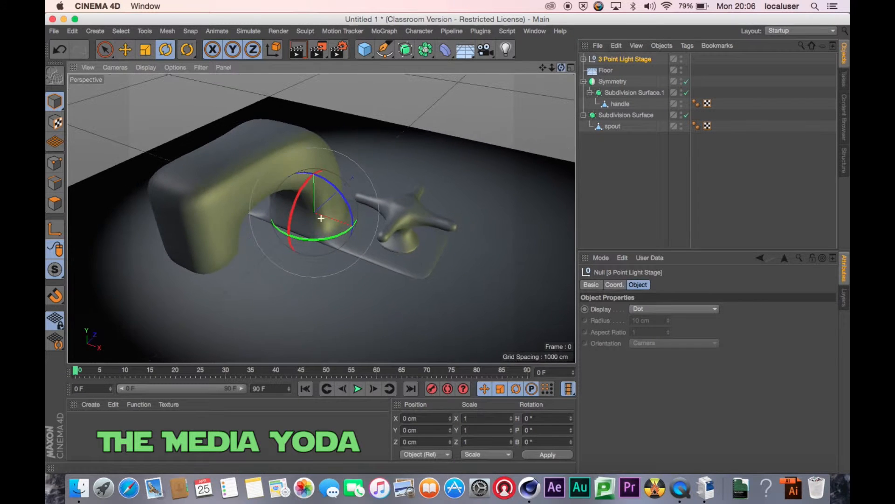
{"action": "left_click", "coordinate": [300, 53]}
{"action": "left_click_drag", "start_coordinate": [561, 68], "coordinate": [513, 87]}
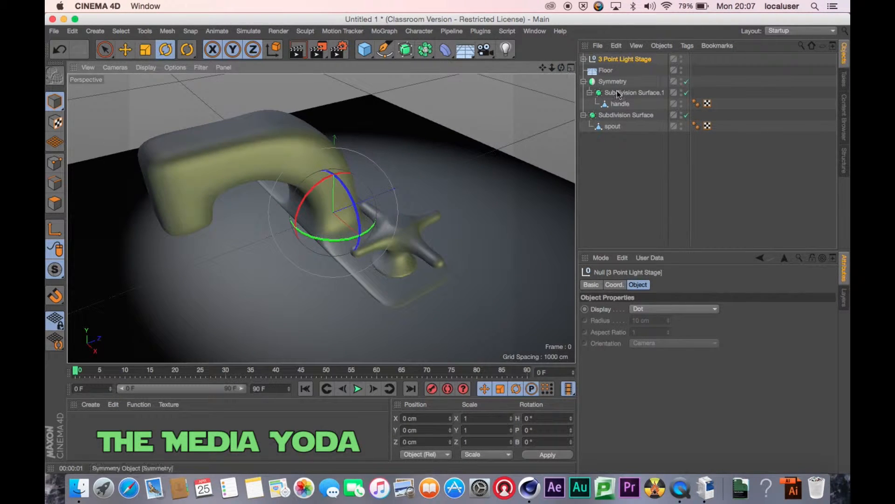
- Collapse the Symmetry and Subdivision Surface hierarchies and group both objects under one null
{"action": "left_click", "coordinate": [583, 82]}
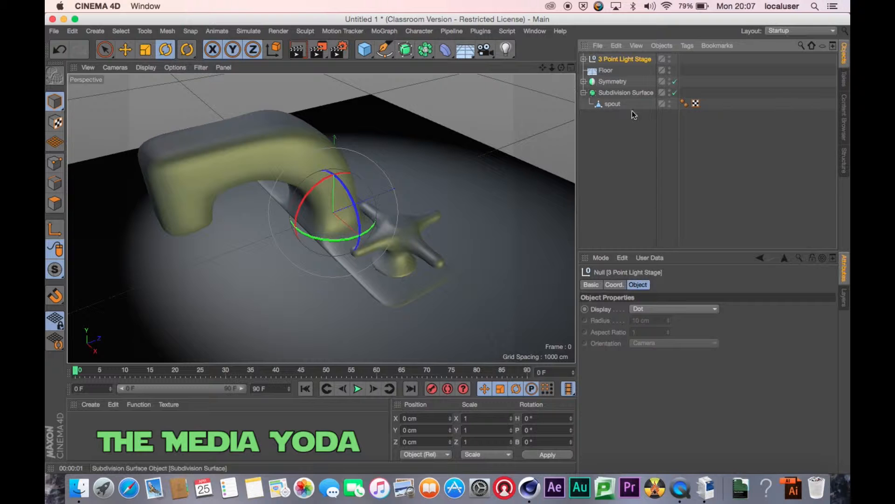
{"action": "left_click", "coordinate": [584, 93]}
{"action": "left_click_drag", "start_coordinate": [635, 118], "coordinate": [594, 84]}
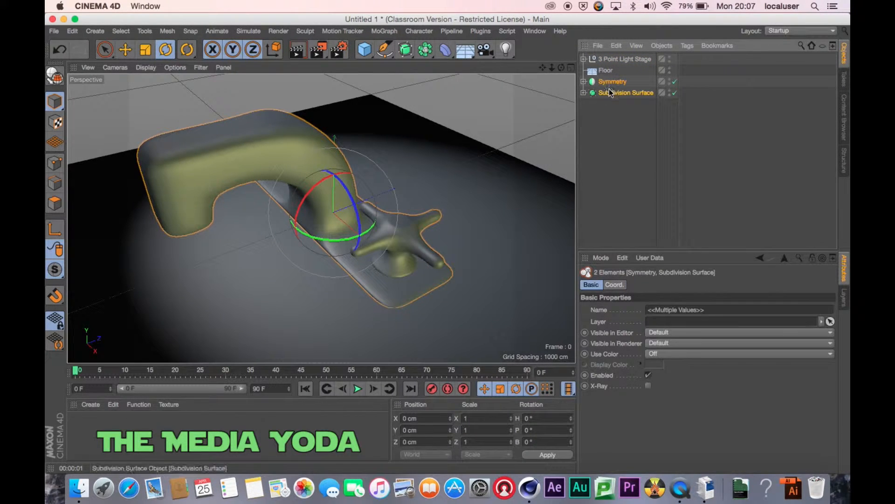
{"action": "left_click", "coordinate": [660, 46]}
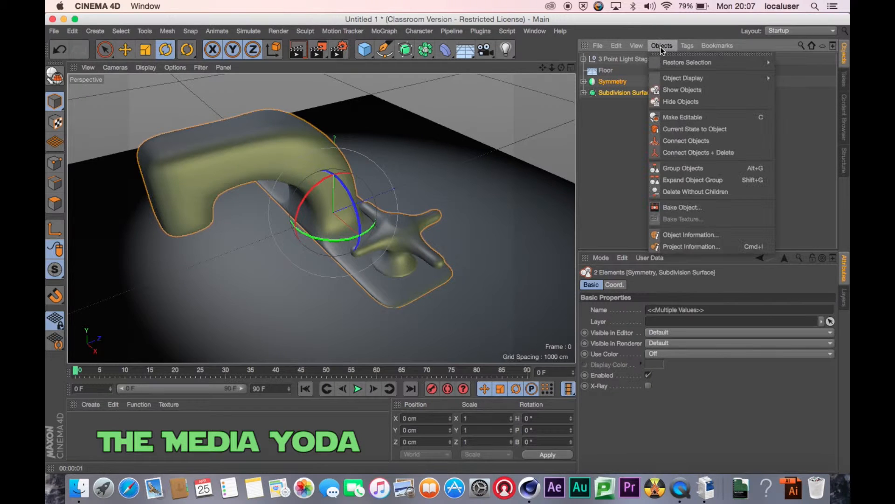
{"action": "left_click", "coordinate": [675, 168]}
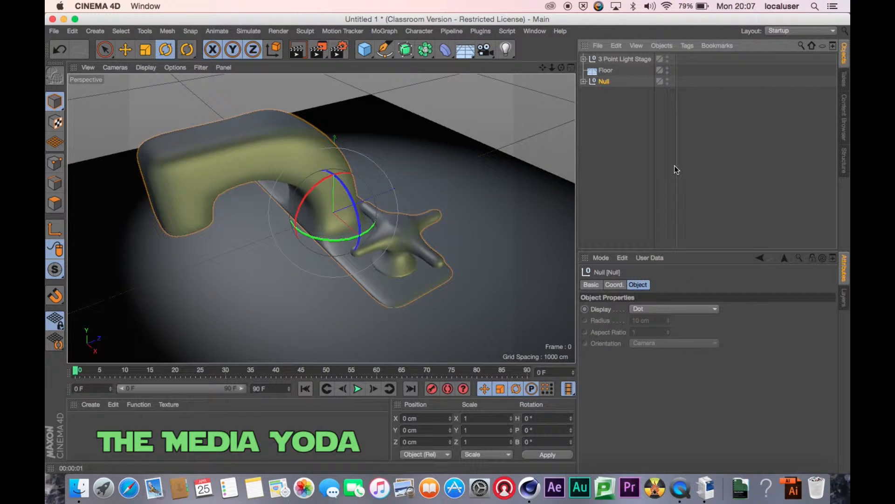
- Rename the null that holds the tap parts as Tap
{"action": "double_click", "coordinate": [605, 81]}
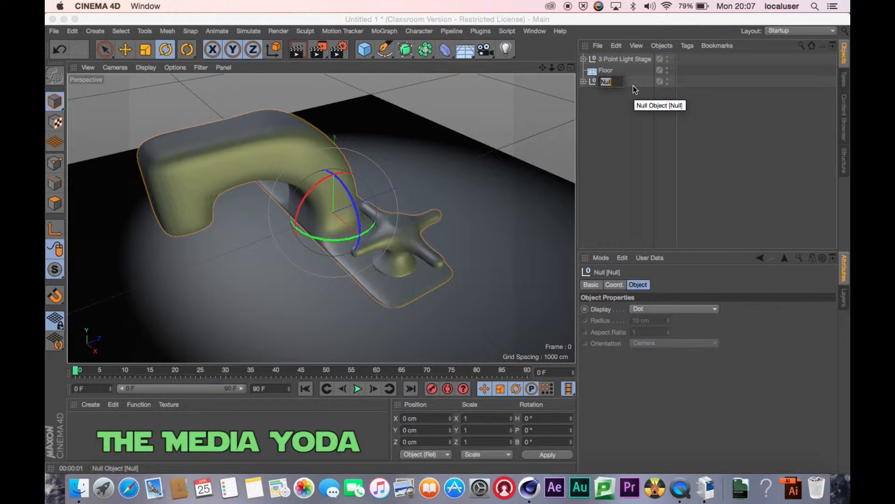
{"action": "type", "text": "Tap"}
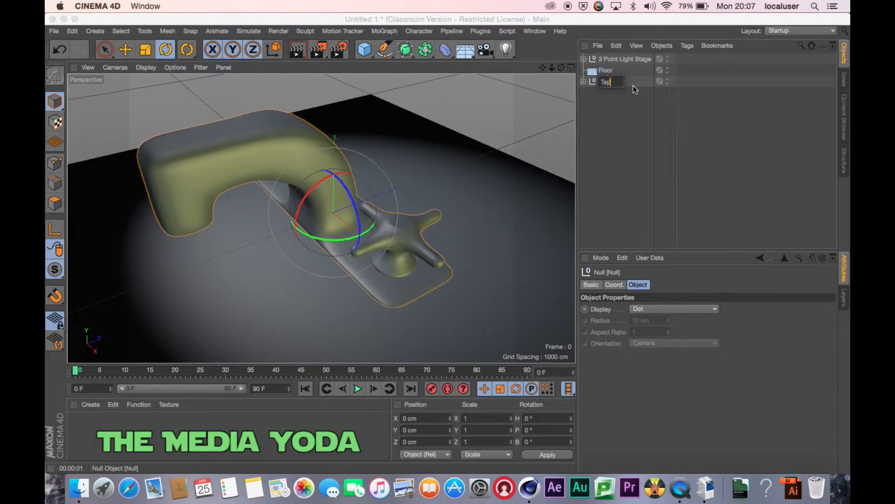
{"action": "left_click", "coordinate": [616, 122]}
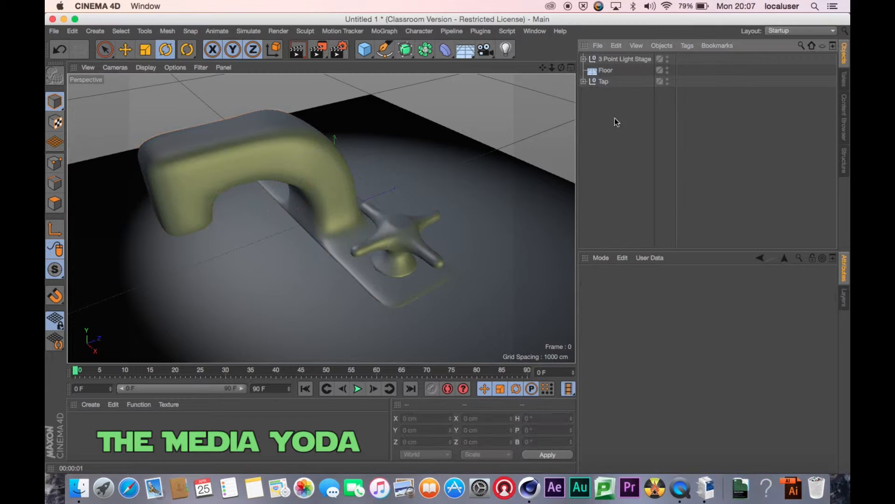
- Scale the whole Tap group down uniformly so that it is much smaller relative to the floor
{"action": "left_click", "coordinate": [604, 82]}
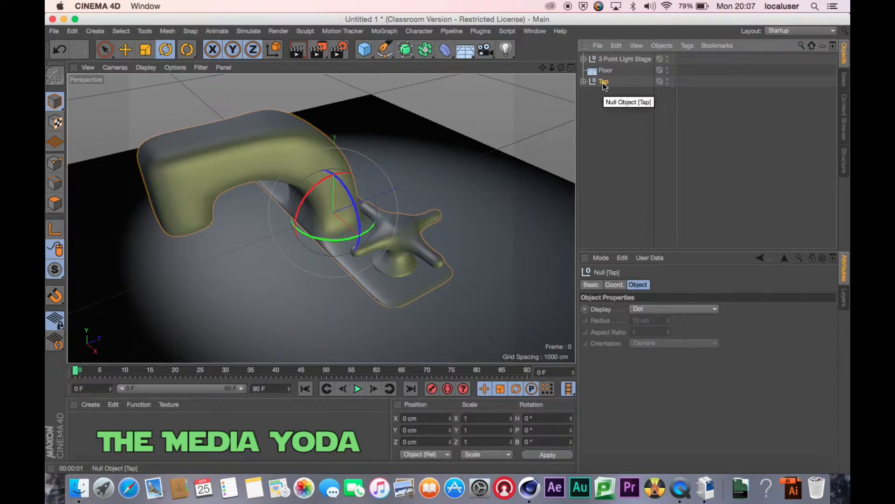
{"action": "left_click_drag", "start_coordinate": [562, 69], "coordinate": [527, 58]}
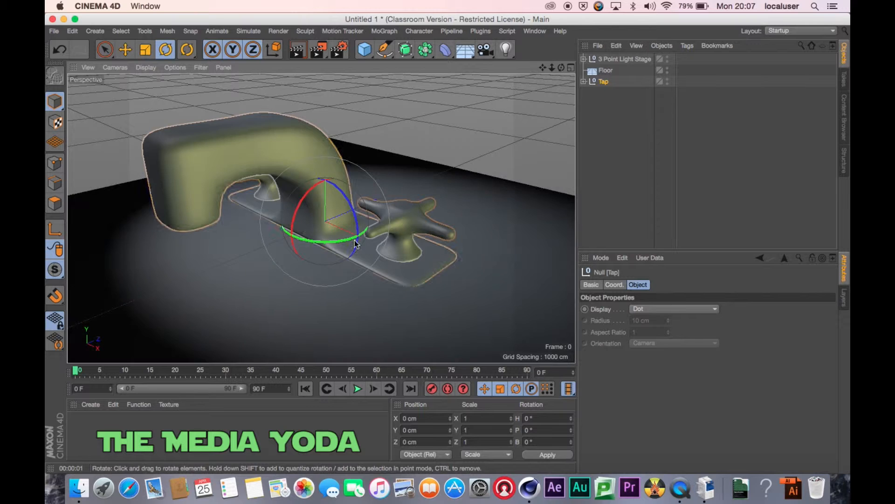
{"action": "left_click", "coordinate": [145, 50]}
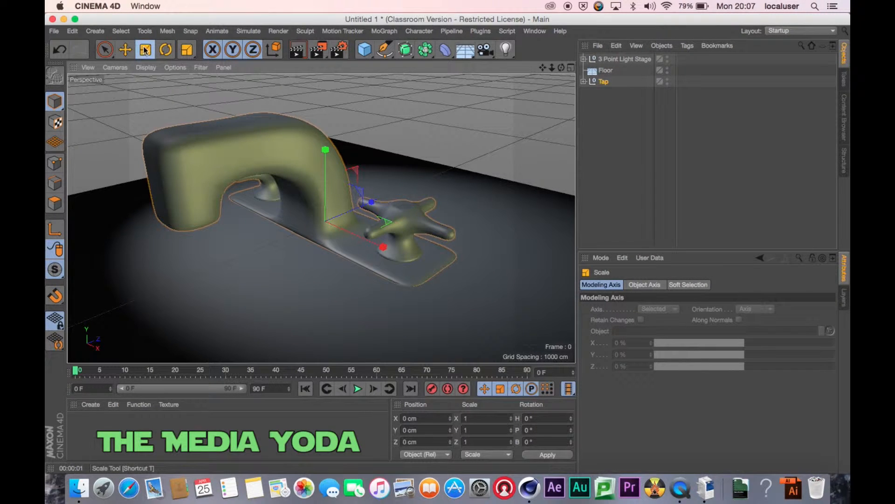
{"action": "left_click_drag", "start_coordinate": [492, 110], "coordinate": [306, 240]}
{"action": "left_click_drag", "start_coordinate": [561, 68], "coordinate": [559, 95]}
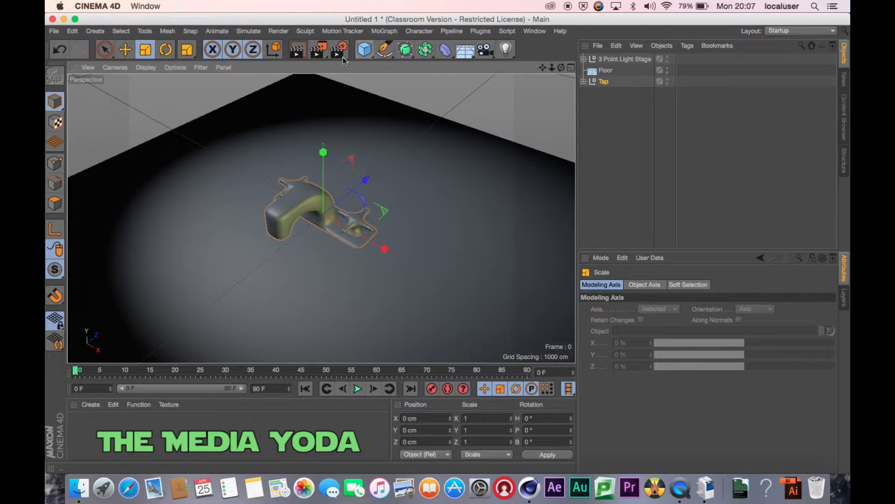
- Render the scaled tap at several viewing angles to inspect its lighting and shadows
{"action": "left_click", "coordinate": [299, 52]}
{"action": "mouse_move", "coordinate": [562, 71]}
{"action": "left_mouse_down"}
{"action": "mouse_move", "coordinate": [550, 68]}
{"action": "mouse_move", "coordinate": [558, 65]}
{"action": "left_mouse_up"}
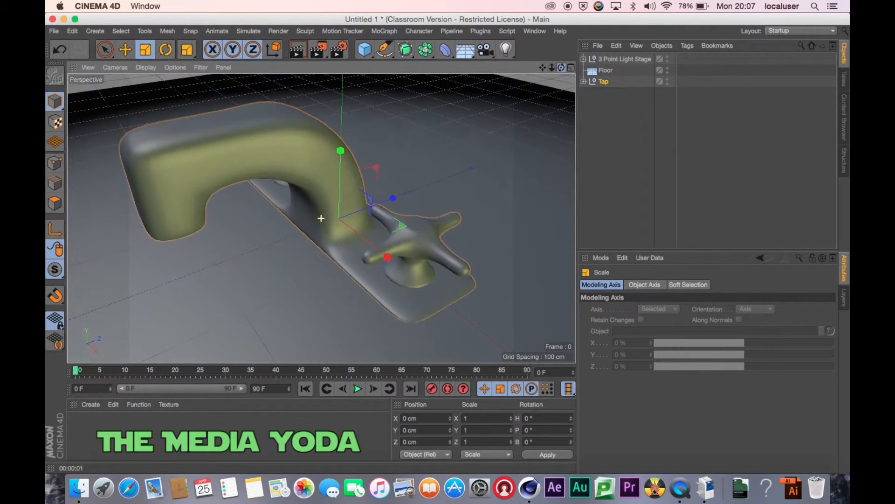
{"action": "left_click", "coordinate": [298, 53]}
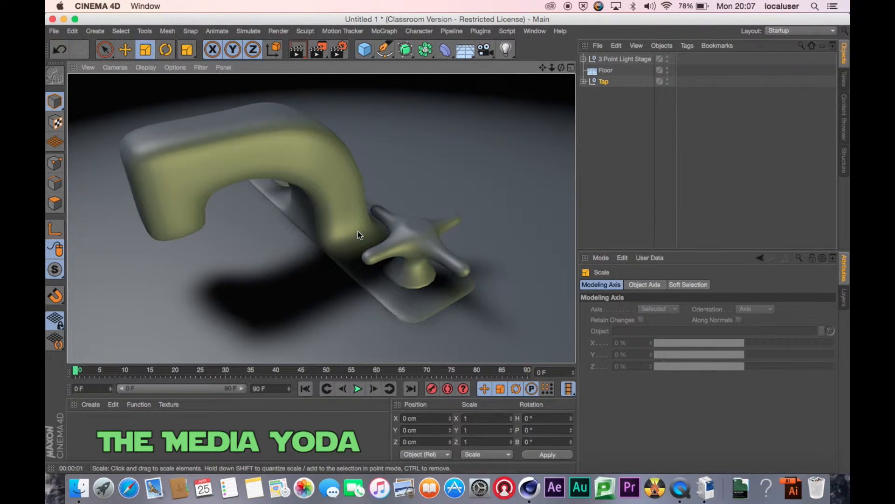
{"action": "mouse_move", "coordinate": [562, 68]}
{"action": "left_mouse_down"}
{"action": "mouse_move", "coordinate": [606, 61]}
{"action": "mouse_move", "coordinate": [562, 83]}
{"action": "left_mouse_up"}
{"action": "left_click", "coordinate": [295, 53]}
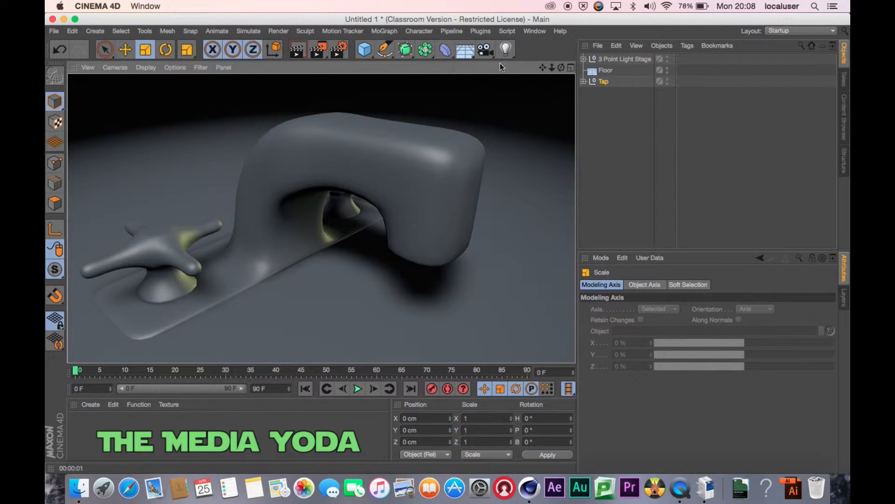
{"action": "left_click_drag", "start_coordinate": [562, 67], "coordinate": [470, 65]}
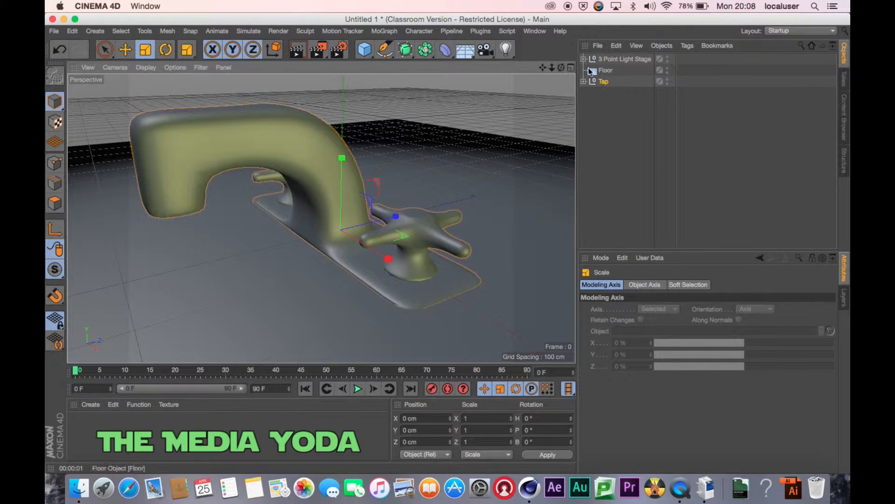
- Set the shadow density of the Main_Spotlight in the 3 Point Light Stage to 50 %
{"action": "left_click", "coordinate": [584, 59]}
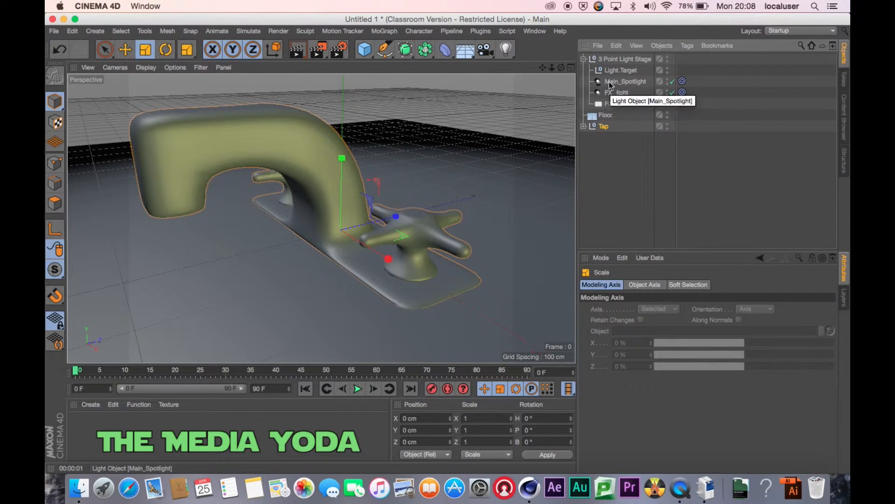
{"action": "left_click", "coordinate": [616, 83]}
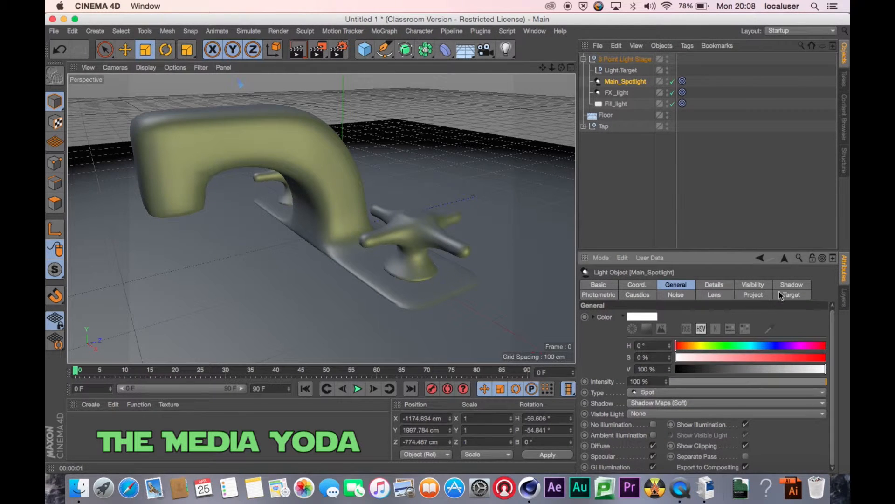
{"action": "left_click", "coordinate": [795, 285]}
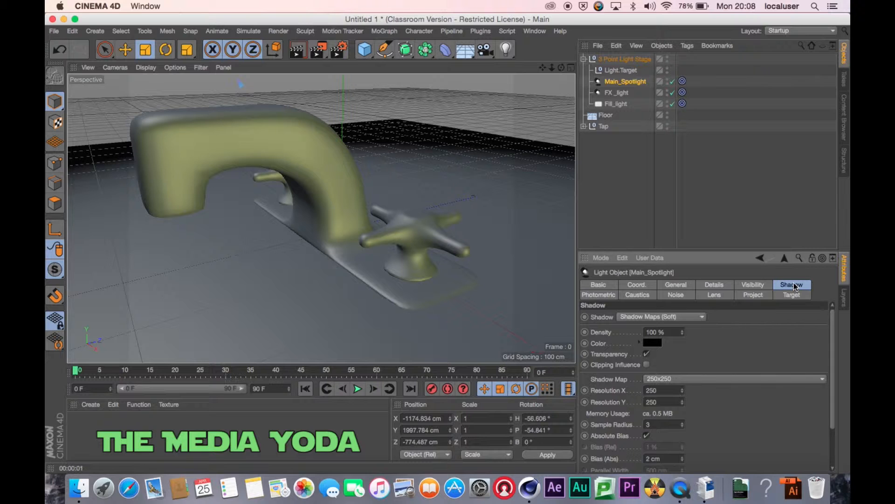
{"action": "double_click", "coordinate": [676, 332]}
{"action": "type", "text": "5"}
- Render the tap from two viewing angles to check the spotlight's reduced shadow density
{"action": "left_click", "coordinate": [300, 52]}
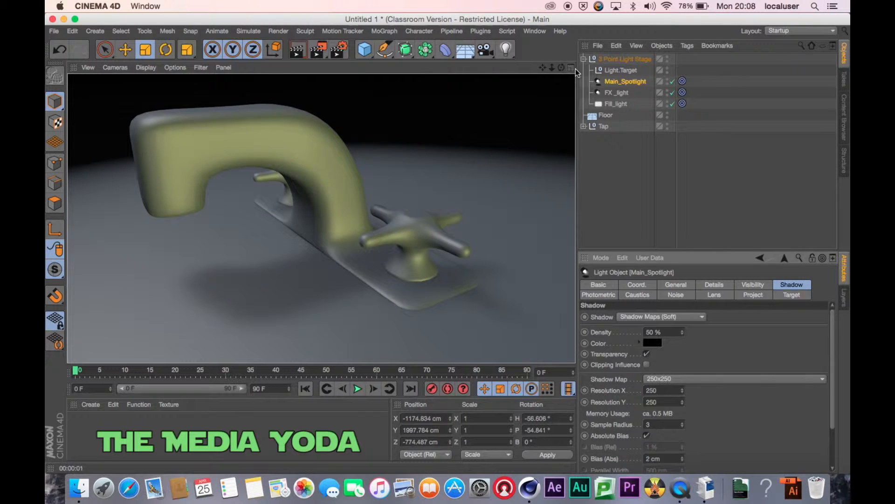
{"action": "left_click_drag", "start_coordinate": [561, 68], "coordinate": [562, 74]}
{"action": "left_click", "coordinate": [298, 52]}
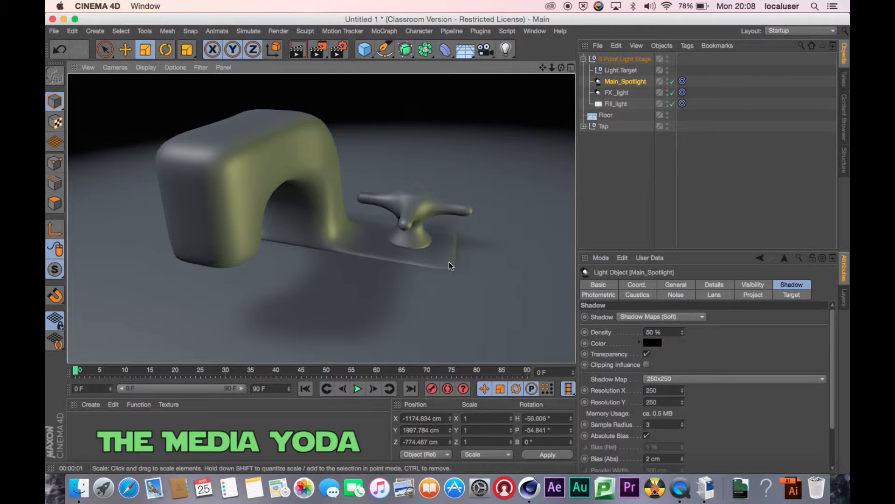
- Load the Metal - Brushed Chrome material from the Prime Materials library's Metal folder into the scene
{"action": "left_click_drag", "start_coordinate": [561, 68], "coordinate": [233, 83]}
{"action": "mouse_move", "coordinate": [554, 68]}
{"action": "left_mouse_down"}
{"action": "mouse_move", "coordinate": [518, 70]}
{"action": "mouse_move", "coordinate": [566, 87]}
{"action": "mouse_move", "coordinate": [546, 68]}
{"action": "left_mouse_up"}
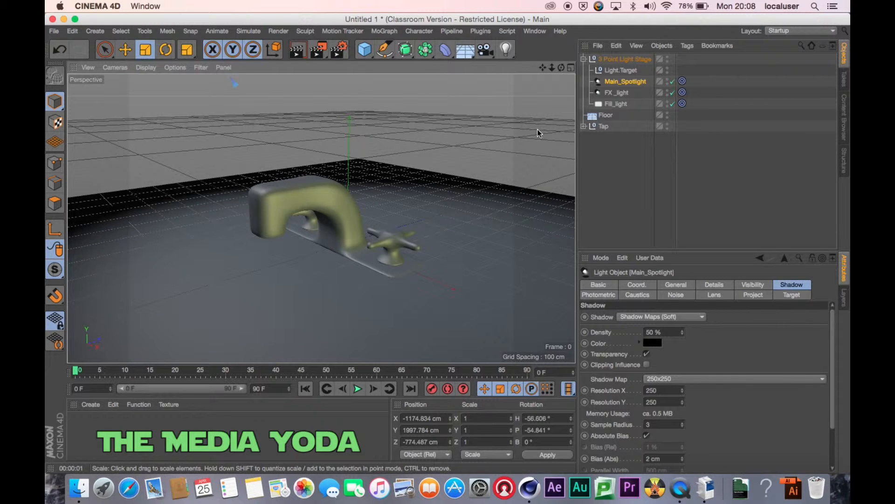
{"action": "left_click", "coordinate": [532, 34]}
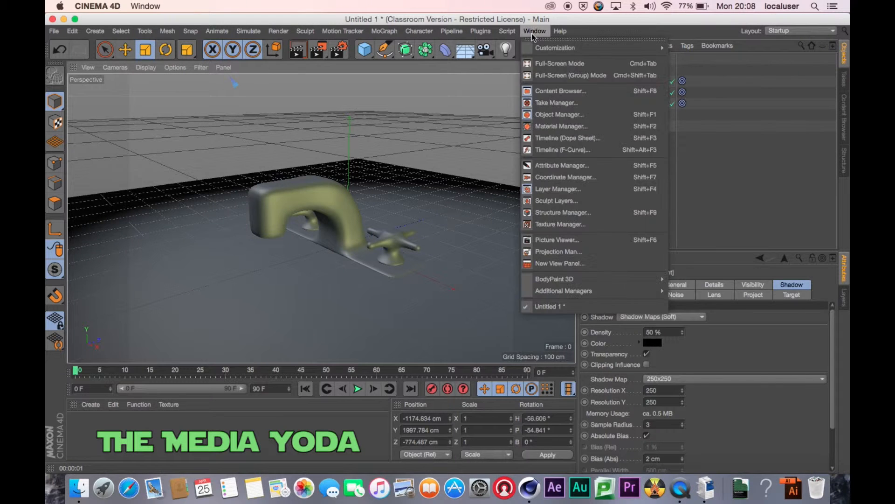
{"action": "left_click", "coordinate": [541, 90]}
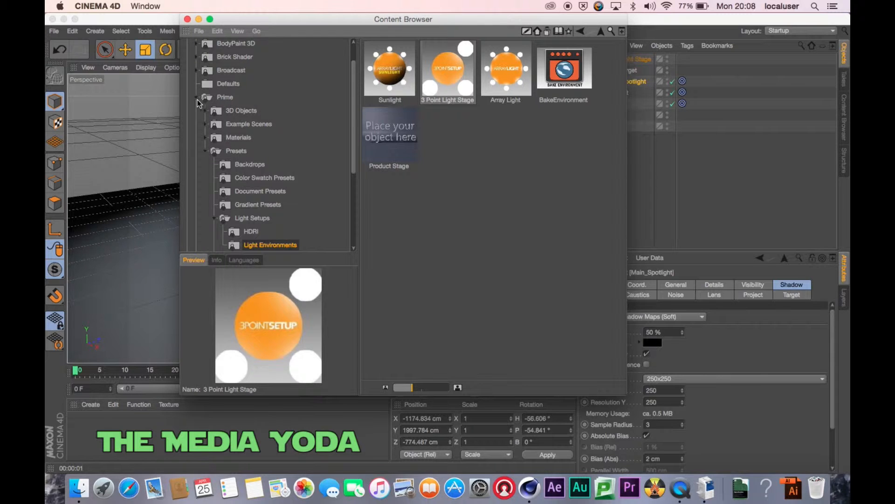
{"action": "left_click", "coordinate": [206, 152]}
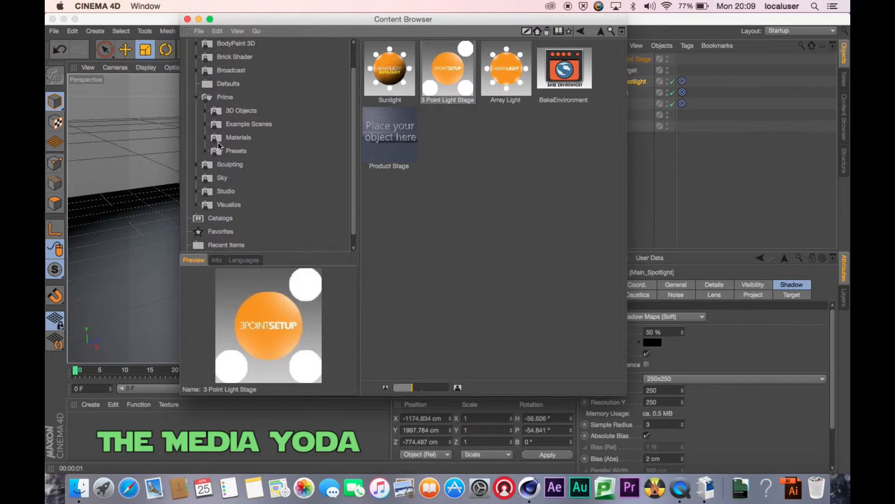
{"action": "double_click", "coordinate": [217, 139]}
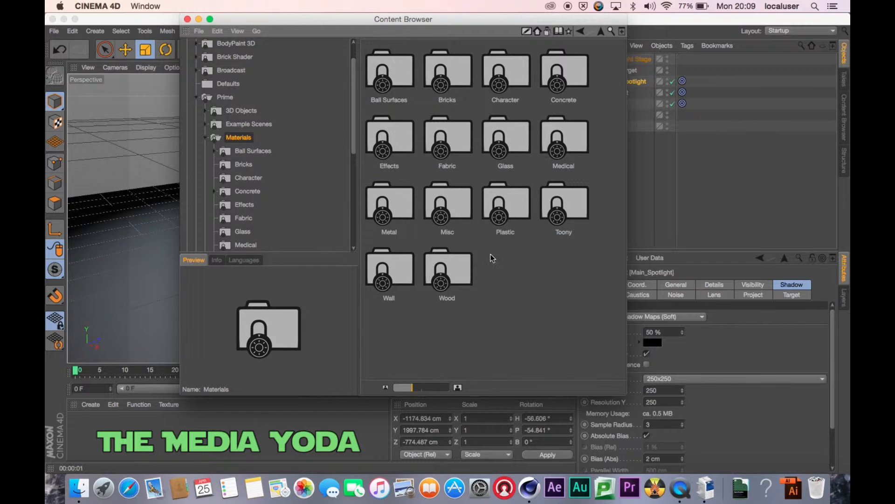
{"action": "double_click", "coordinate": [400, 216]}
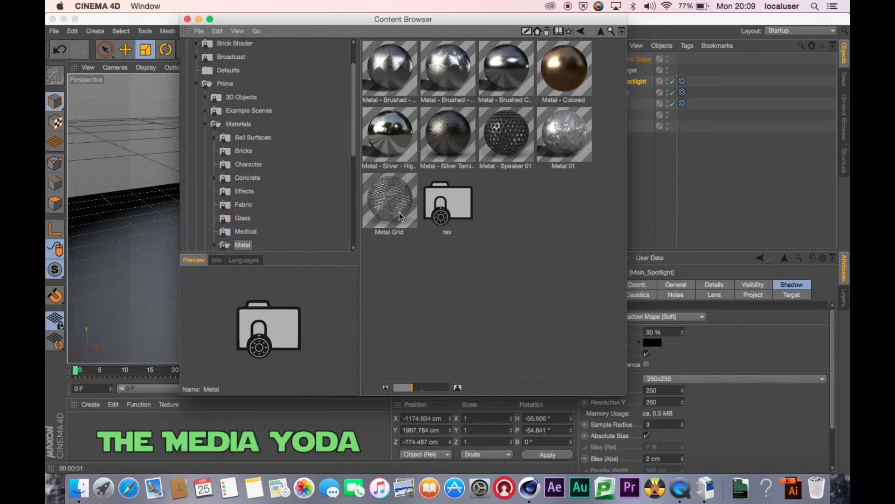
{"action": "double_click", "coordinate": [510, 77]}
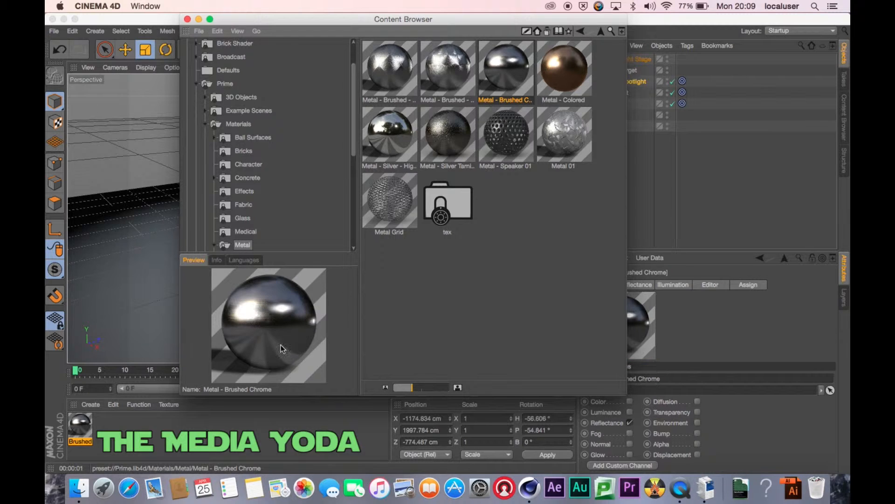
{"action": "left_click", "coordinate": [187, 18]}
- Apply the Brushed Chrome material to the tap's body and to its star-shaped handles
{"action": "left_click_drag", "start_coordinate": [68, 443], "coordinate": [306, 181]}
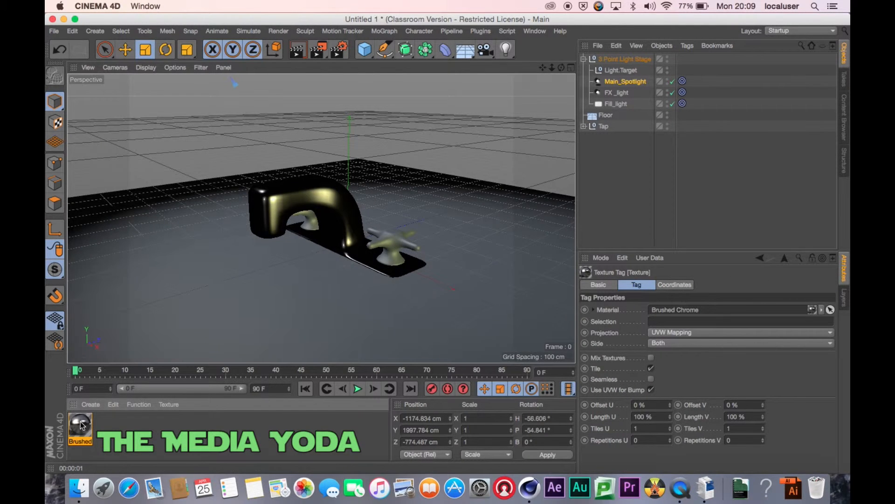
{"action": "left_click_drag", "start_coordinate": [524, 131], "coordinate": [396, 236]}
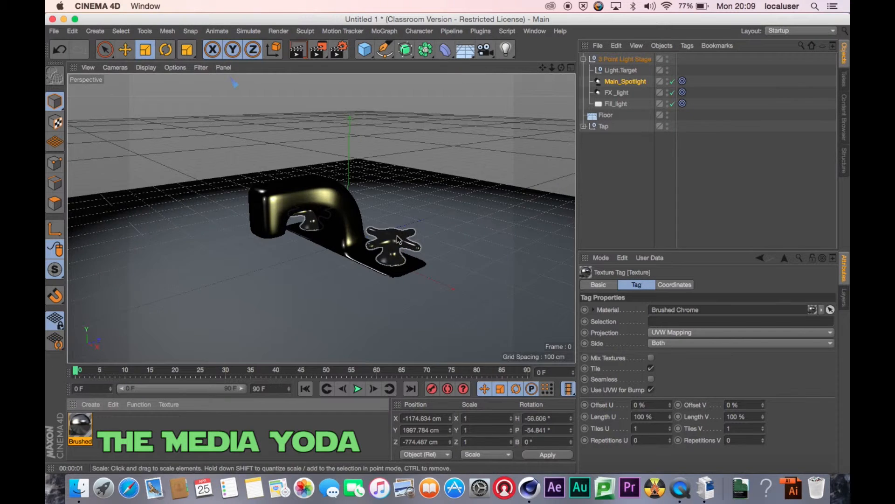
- Render the chrome tap at its current framing, closer up and from a high rear angle to inspect the material
{"action": "left_click", "coordinate": [297, 54]}
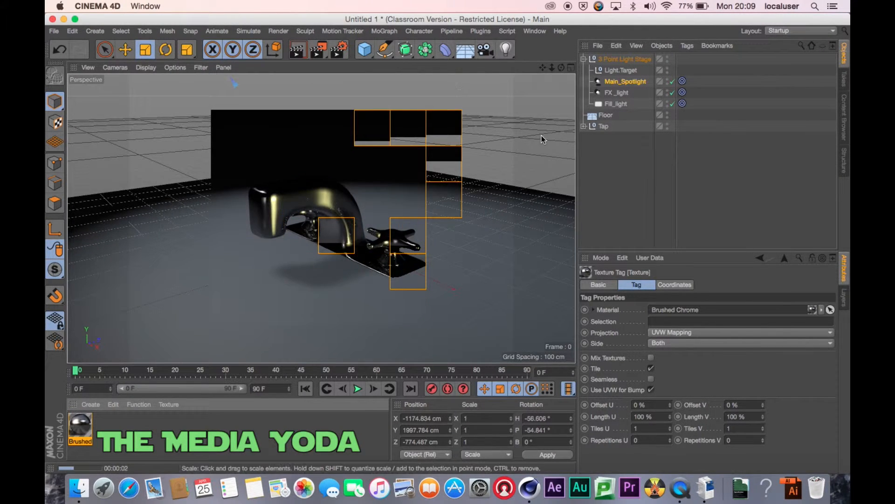
{"action": "mouse_move", "coordinate": [553, 68]}
{"action": "left_mouse_down"}
{"action": "mouse_move", "coordinate": [602, 68]}
{"action": "mouse_move", "coordinate": [554, 69]}
{"action": "left_mouse_up"}
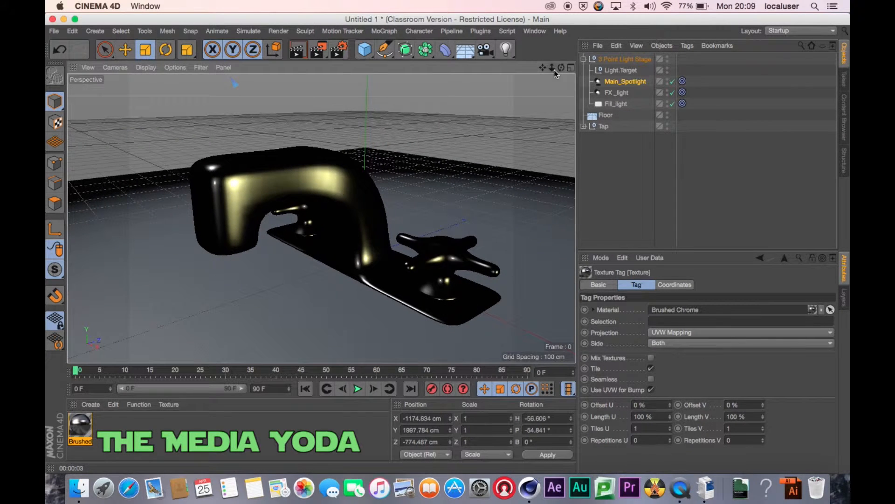
{"action": "left_click", "coordinate": [301, 53]}
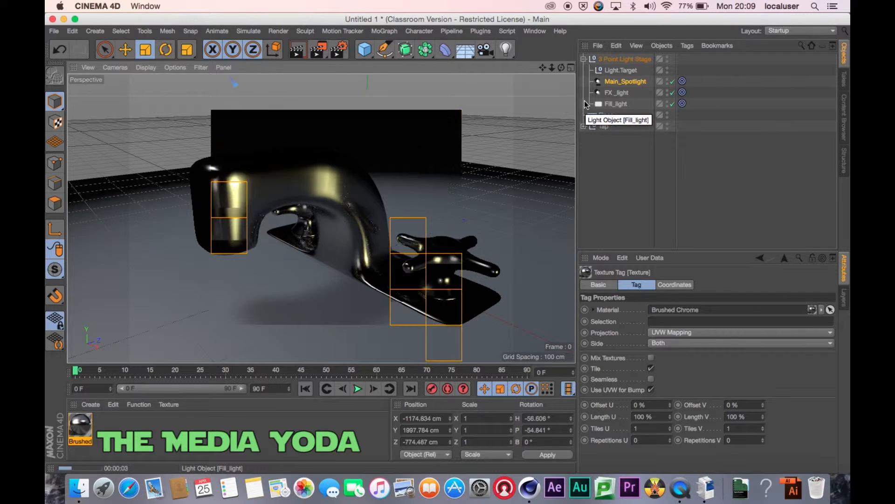
{"action": "left_click_drag", "start_coordinate": [561, 68], "coordinate": [521, 72]}
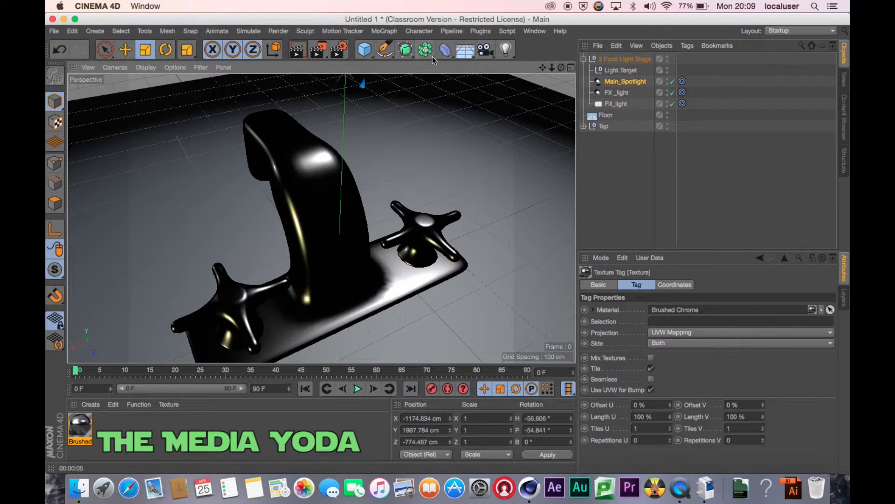
{"action": "left_click", "coordinate": [299, 52]}
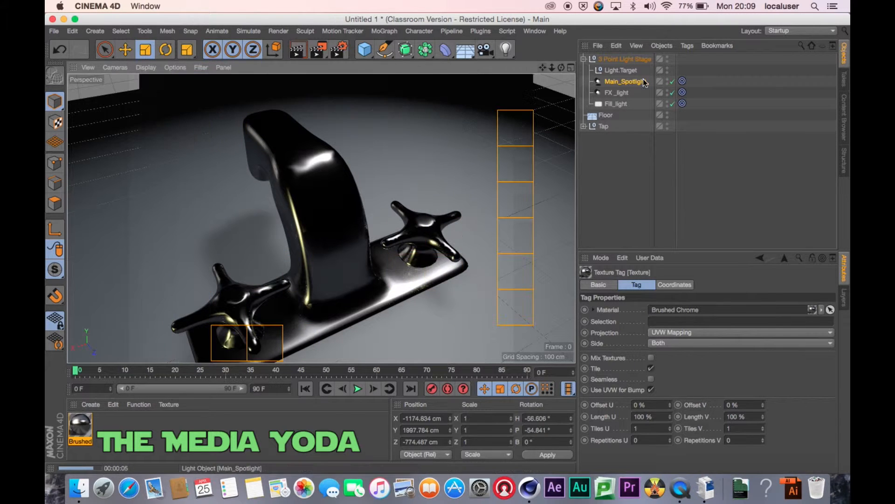
- Create a new pure white material with its colour value at 100 % and apply it to the floor
{"action": "left_click_drag", "start_coordinate": [261, 224], "coordinate": [308, 238], "text": "alt"}
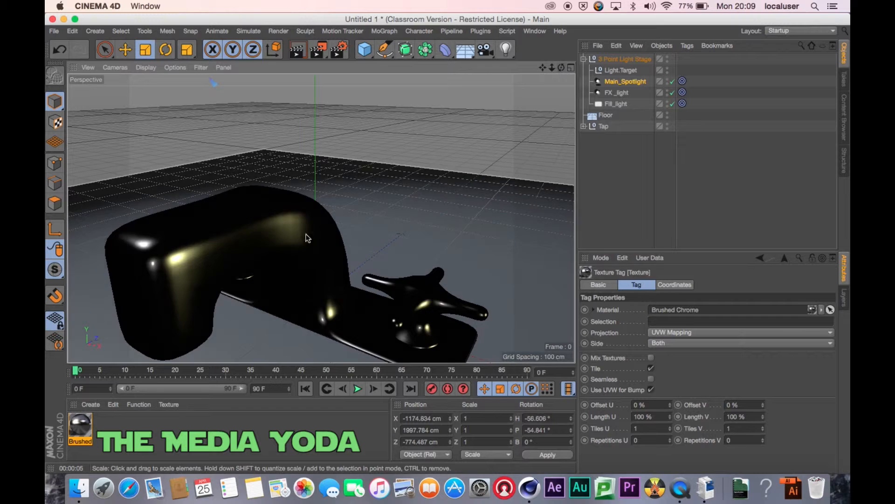
{"action": "left_click", "coordinate": [97, 407]}
{"action": "left_click", "coordinate": [119, 301]}
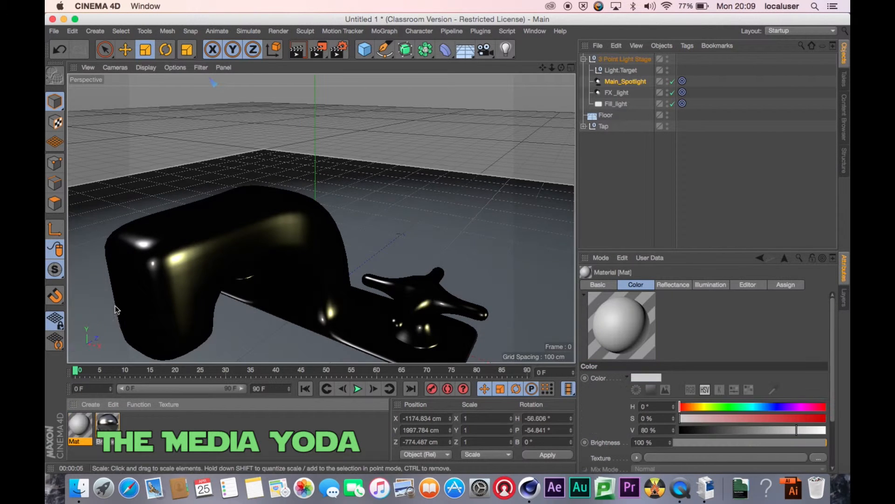
{"action": "double_click", "coordinate": [81, 426]}
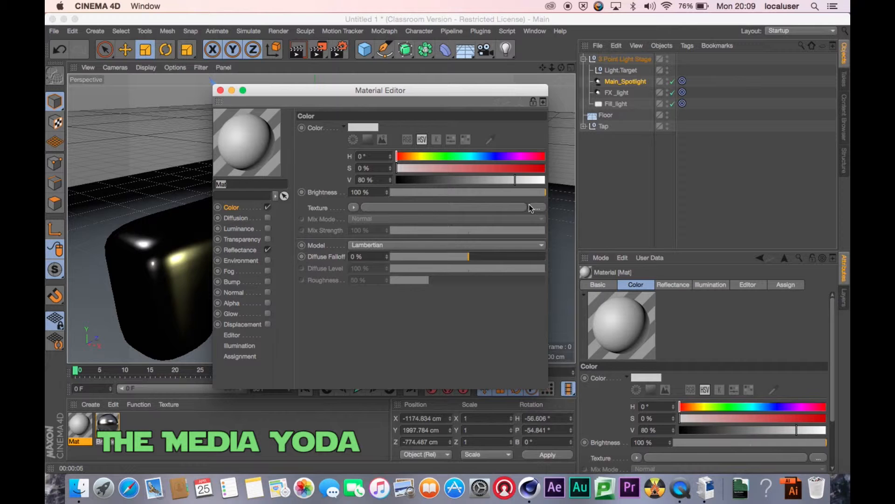
{"action": "left_click_drag", "start_coordinate": [516, 180], "coordinate": [550, 180]}
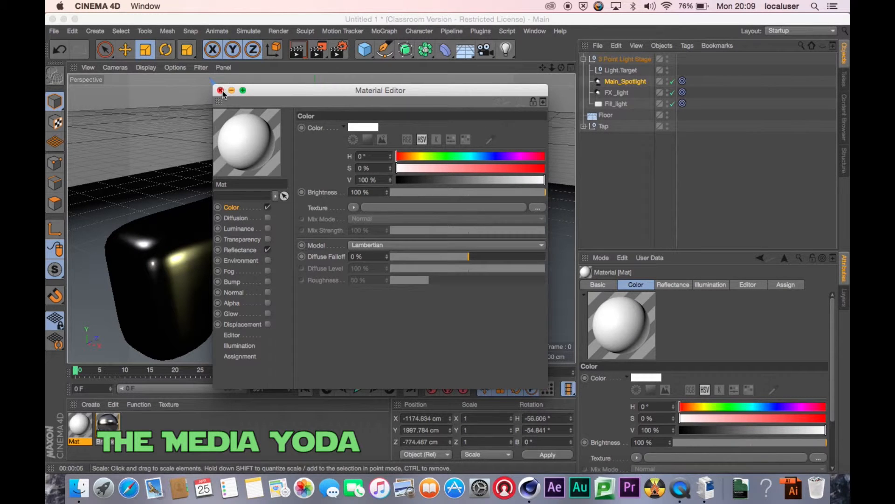
{"action": "left_click", "coordinate": [221, 90]}
{"action": "left_click_drag", "start_coordinate": [82, 426], "coordinate": [463, 248]}
- Render the chrome tap on the white floor in a close view and a slightly wider one
{"action": "left_click", "coordinate": [300, 55]}
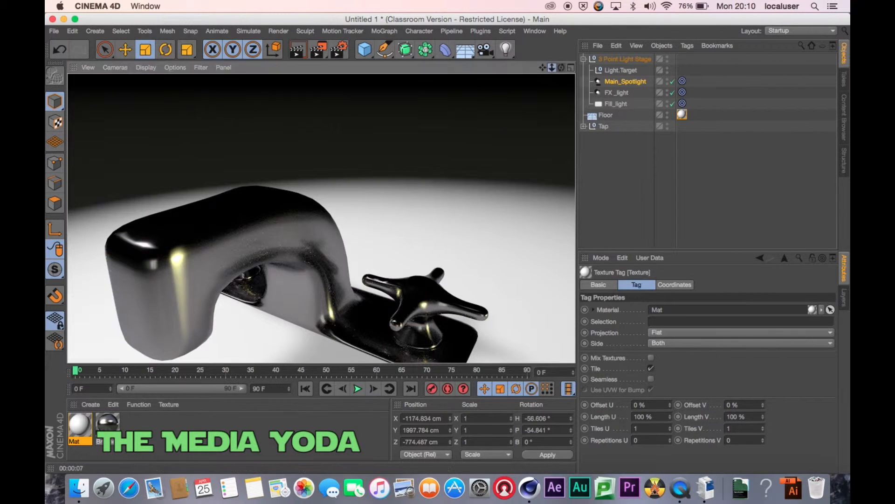
{"action": "left_click_drag", "start_coordinate": [552, 68], "coordinate": [537, 70]}
{"action": "left_click", "coordinate": [301, 52]}
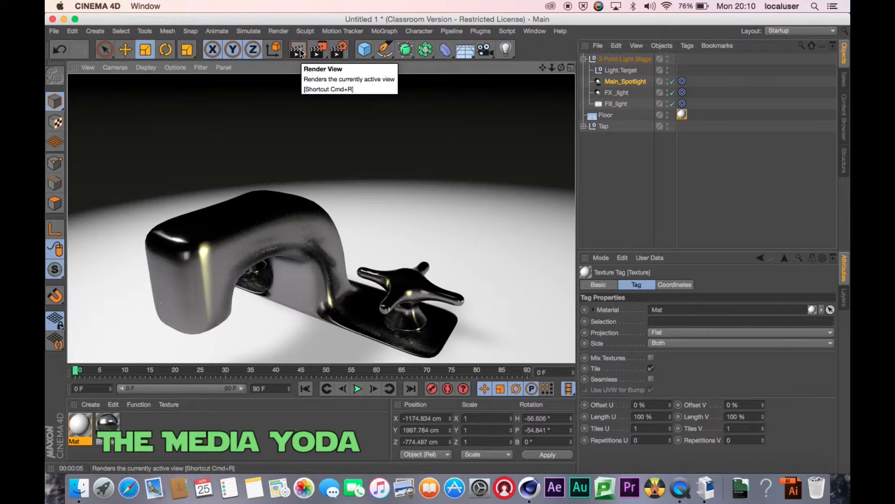
- Open the render settings and look through the Web and Film/Video output size presets
{"action": "left_click", "coordinate": [546, 69]}
{"action": "left_click_drag", "start_coordinate": [561, 67], "coordinate": [558, 105]}
{"action": "left_click_drag", "start_coordinate": [218, 83], "coordinate": [188, 82]}
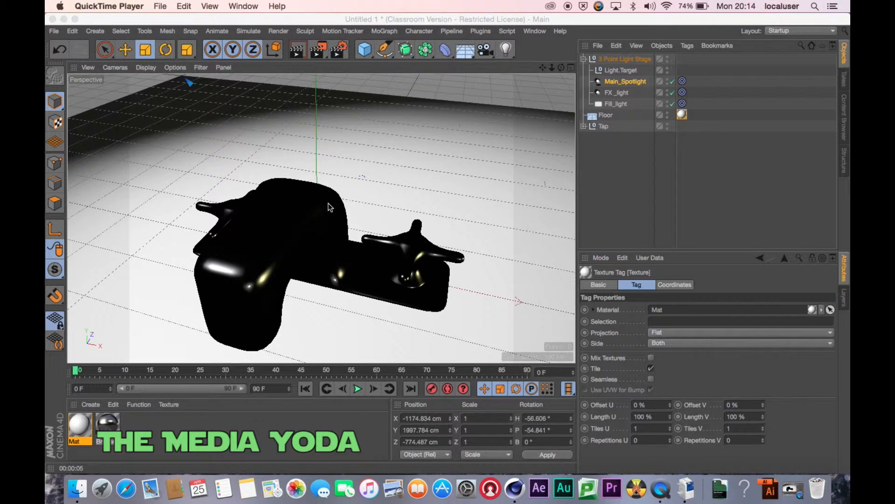
{"action": "left_click_drag", "start_coordinate": [562, 68], "coordinate": [516, 43]}
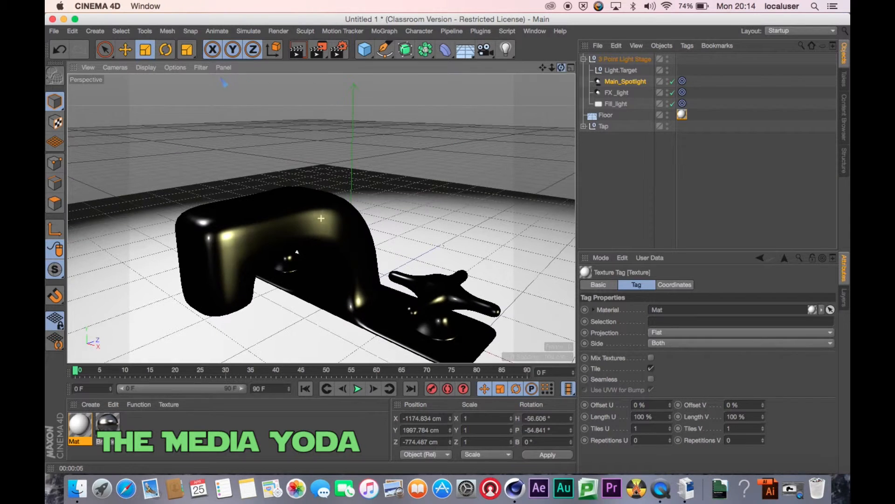
{"action": "left_click_drag", "start_coordinate": [551, 68], "coordinate": [545, 66]}
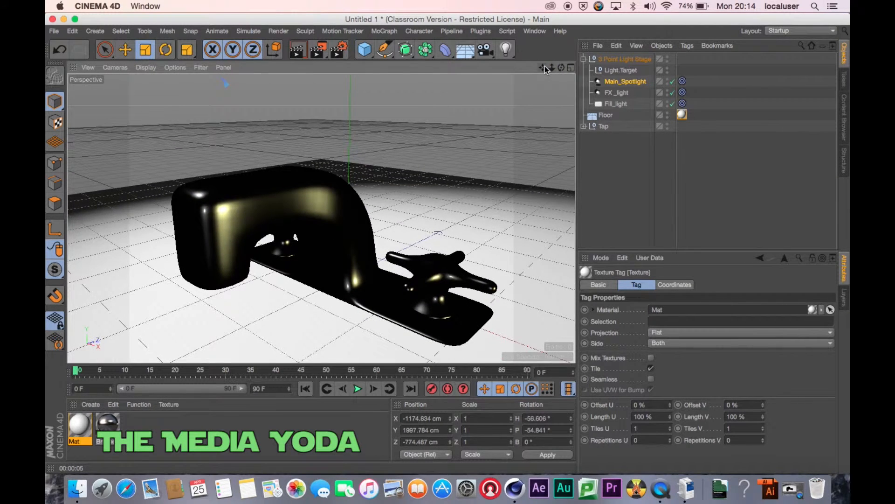
{"action": "left_click", "coordinate": [340, 50]}
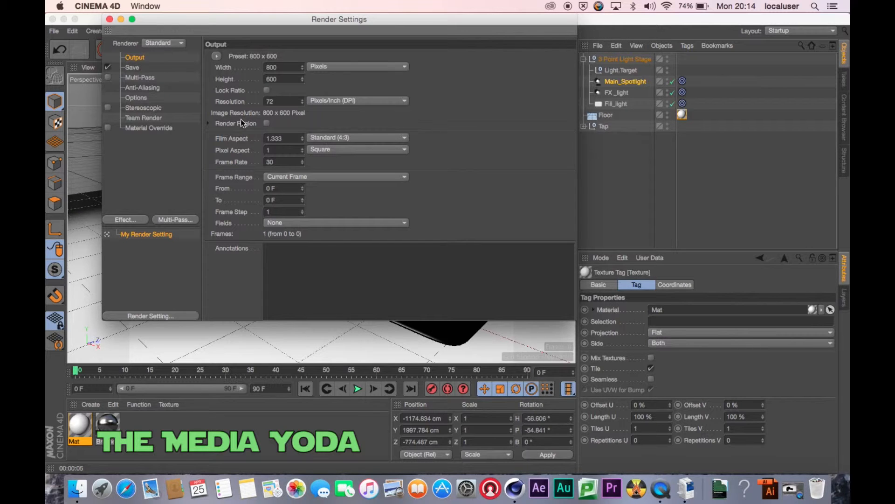
{"action": "left_click", "coordinate": [216, 57]}
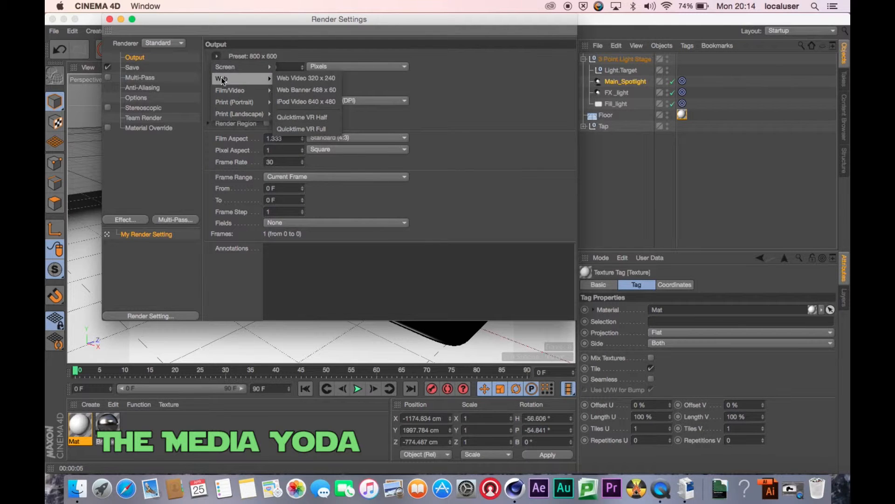
{"action": "mouse_move", "coordinate": [223, 92]}
{"action": "left_click", "coordinate": [461, 95]}
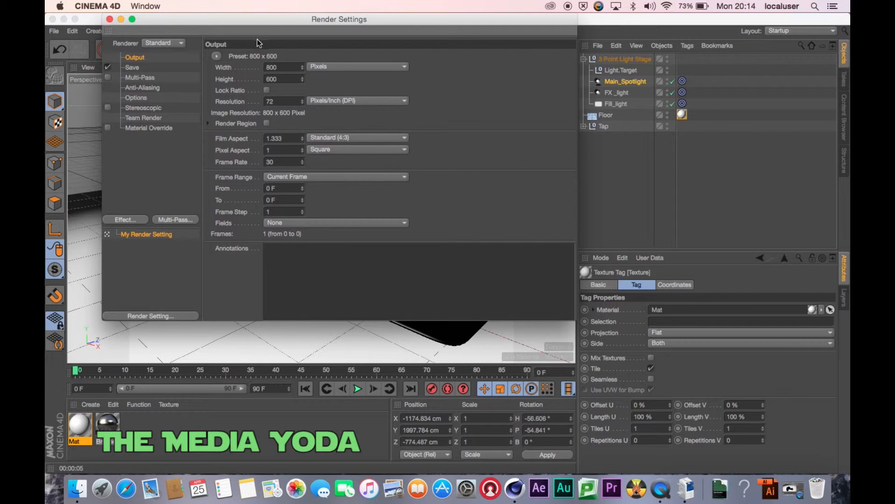
- Set the render output's frame range to end at 50 F
{"action": "left_click_drag", "start_coordinate": [224, 18], "coordinate": [343, 46]}
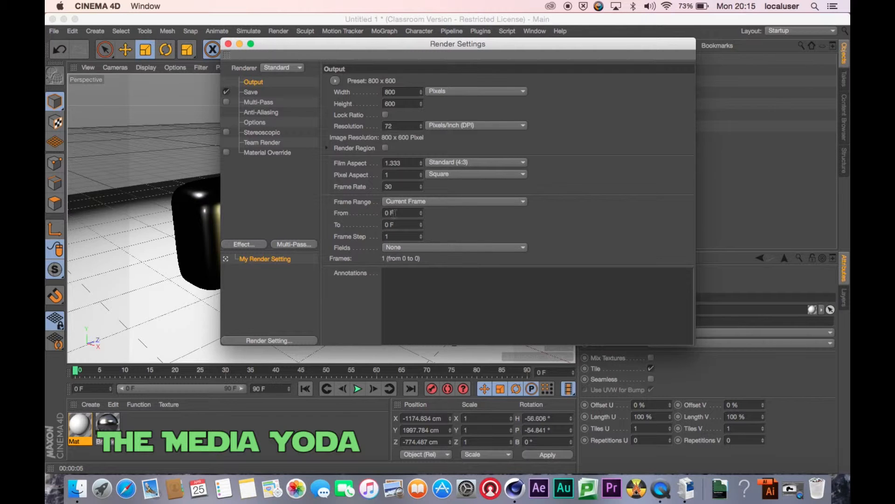
{"action": "double_click", "coordinate": [403, 224]}
{"action": "type", "text": "5"}
{"action": "key", "text": "Return"}
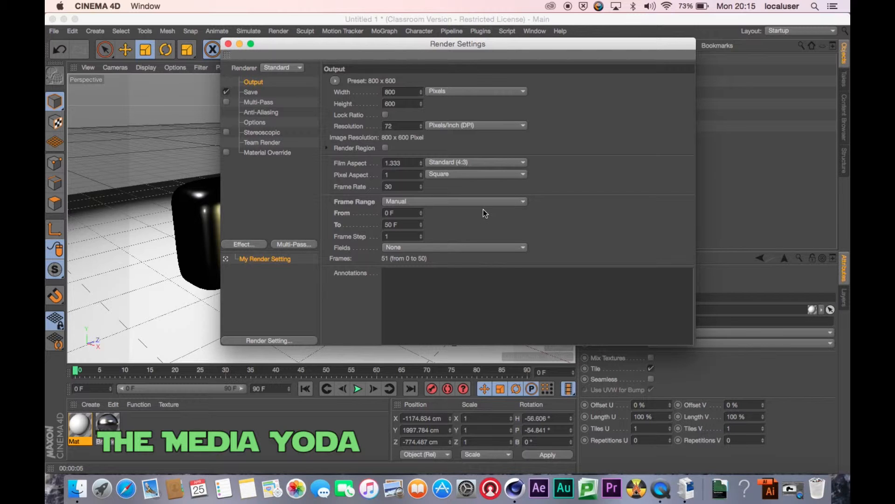
- Set the timeline playback rate and the render output's frame rate to 25
{"action": "left_click", "coordinate": [570, 389]}
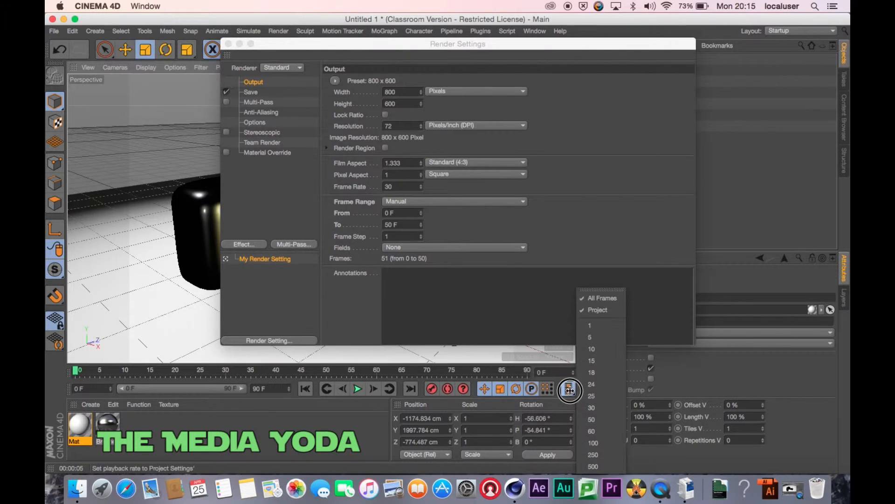
{"action": "left_click", "coordinate": [597, 395]}
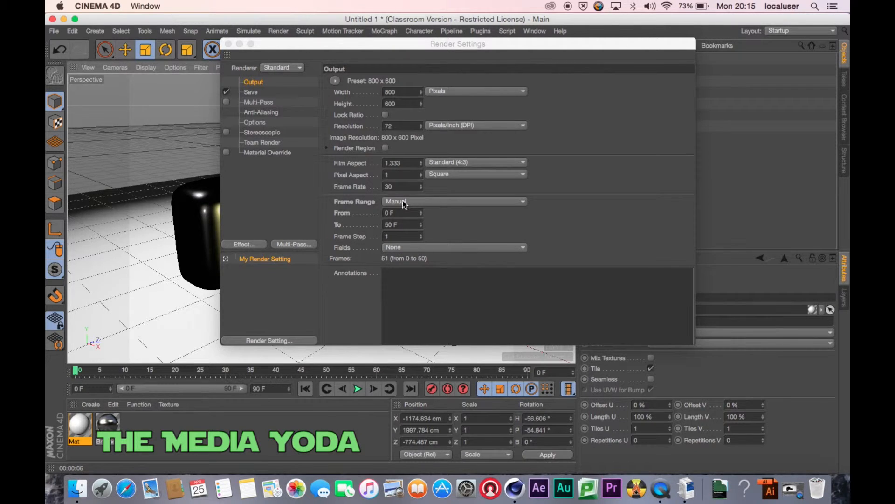
{"action": "left_click", "coordinate": [353, 187]}
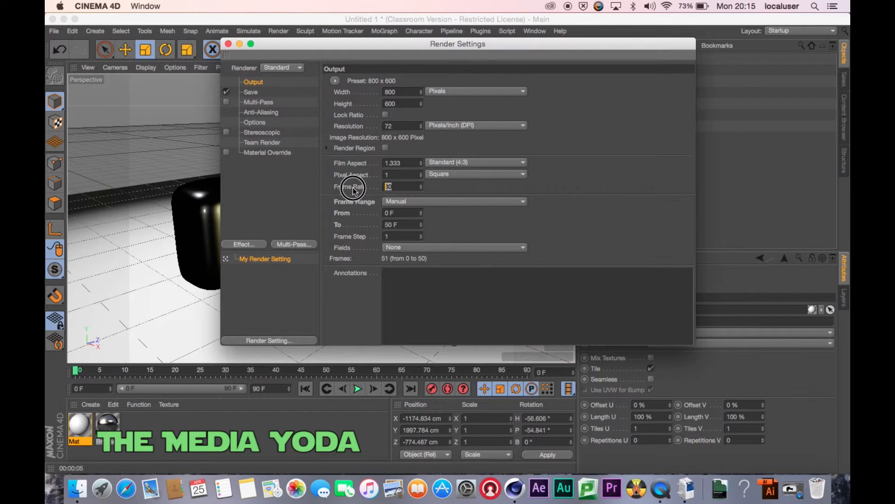
{"action": "type", "text": "25"}
{"action": "key", "text": "Return"}
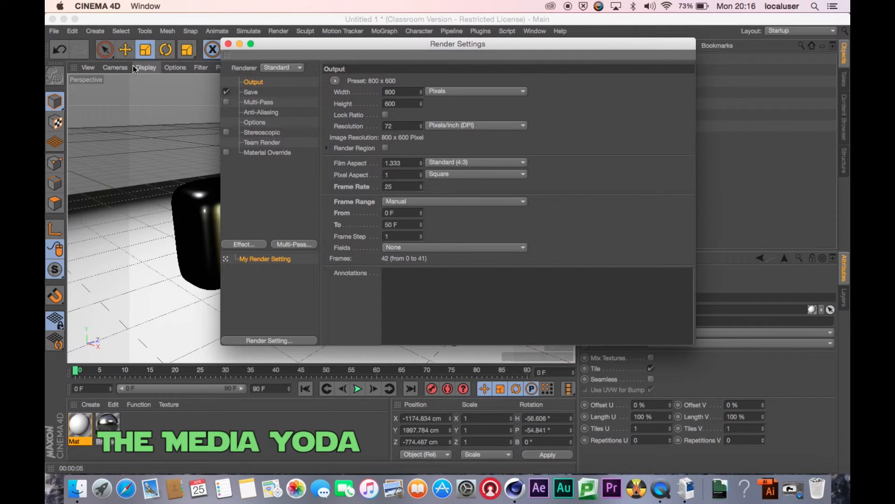
- Open the project settings and set the project's FPS to 25
{"action": "left_click", "coordinate": [73, 31]}
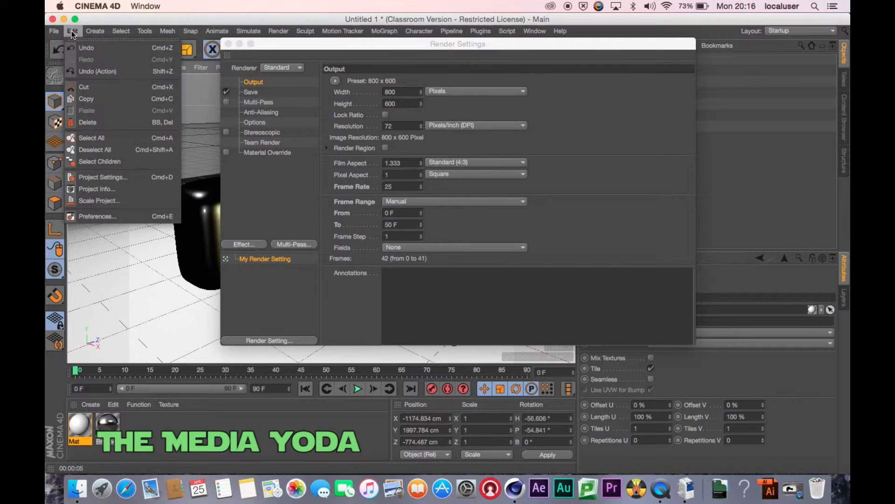
{"action": "left_click", "coordinate": [93, 177]}
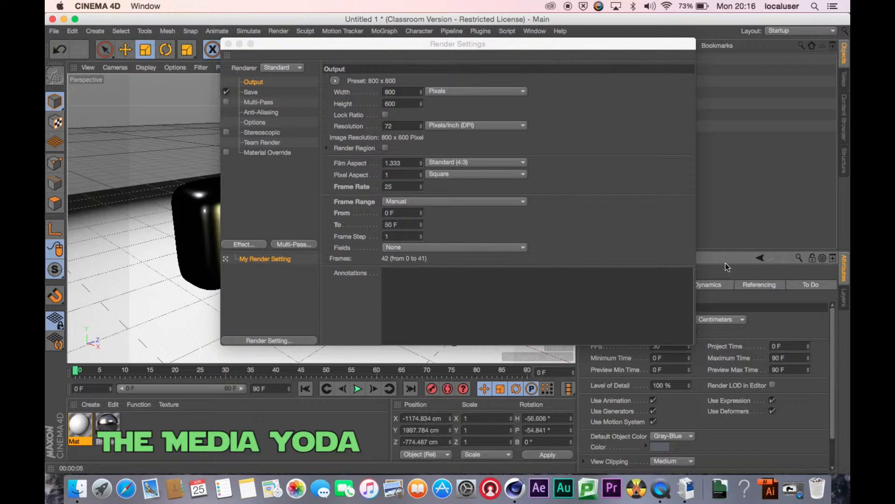
{"action": "left_click_drag", "start_coordinate": [509, 46], "coordinate": [374, 31]}
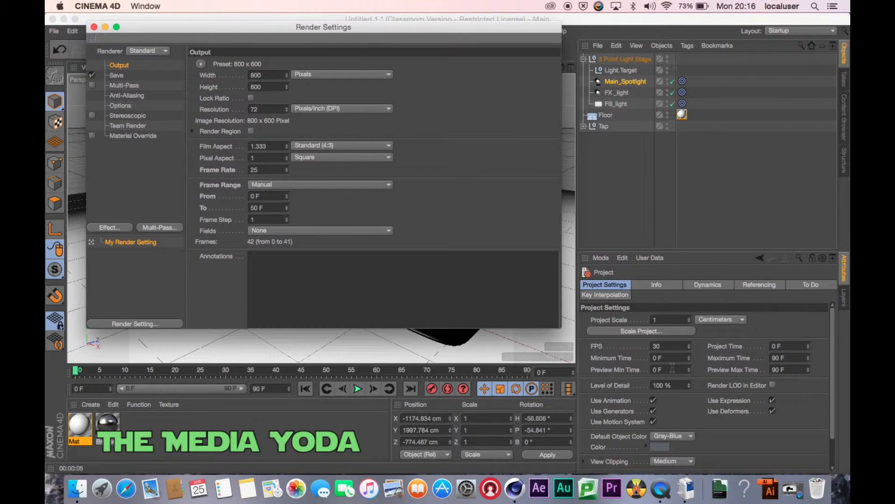
{"action": "double_click", "coordinate": [672, 347]}
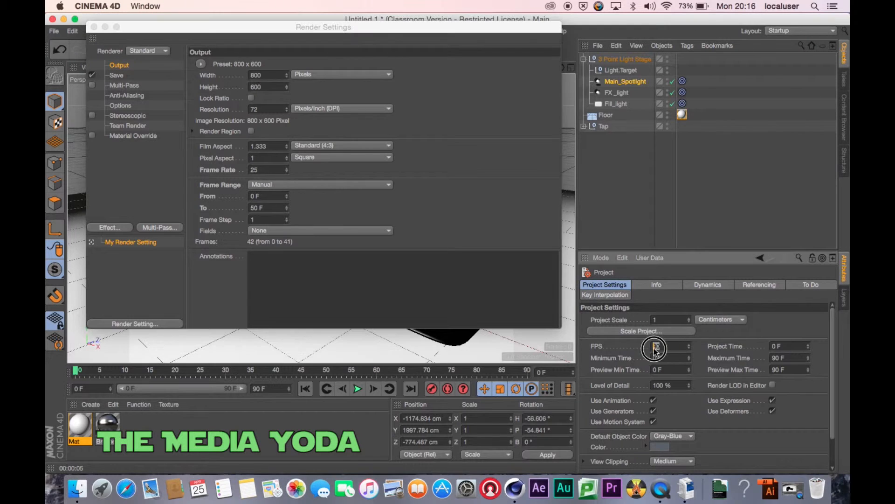
{"action": "type", "text": "25"}
{"action": "key", "text": "Return"}
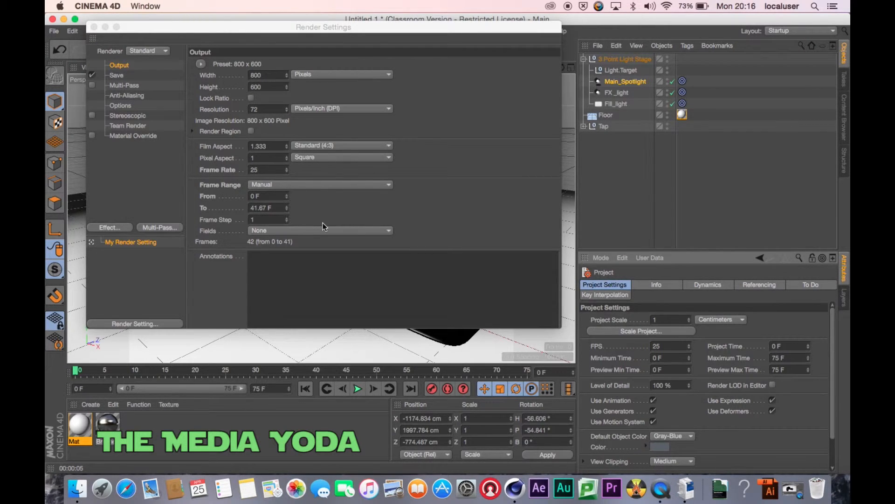
- Set the end of the render output's frame range to 50 F again
{"action": "left_click_drag", "start_coordinate": [276, 209], "coordinate": [224, 213]}
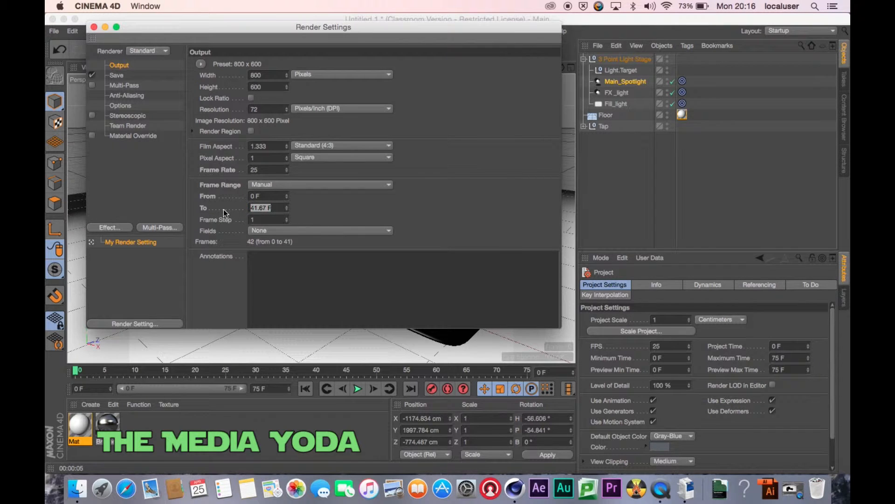
{"action": "type", "text": "50"}
{"action": "key", "text": "Return"}
{"action": "left_click_drag", "start_coordinate": [175, 29], "coordinate": [262, 36]}
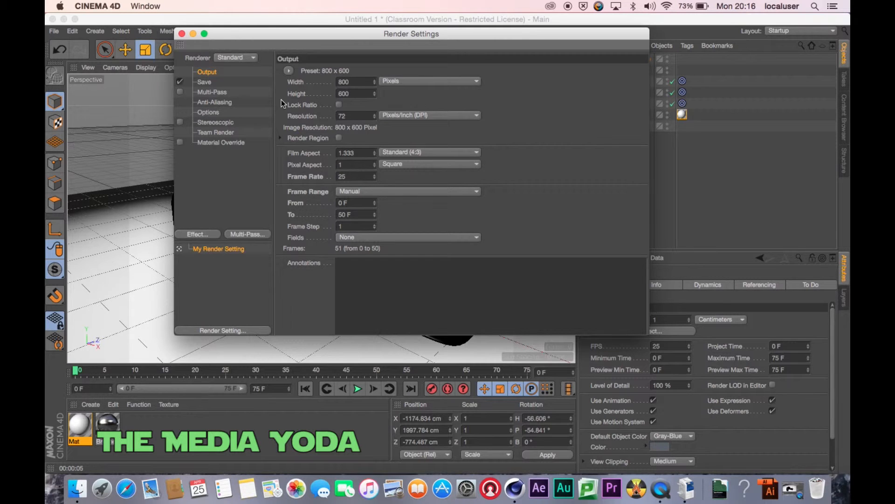
- Set the render's save file to "Tape spin" in the Movies folder
{"action": "left_click", "coordinate": [205, 85]}
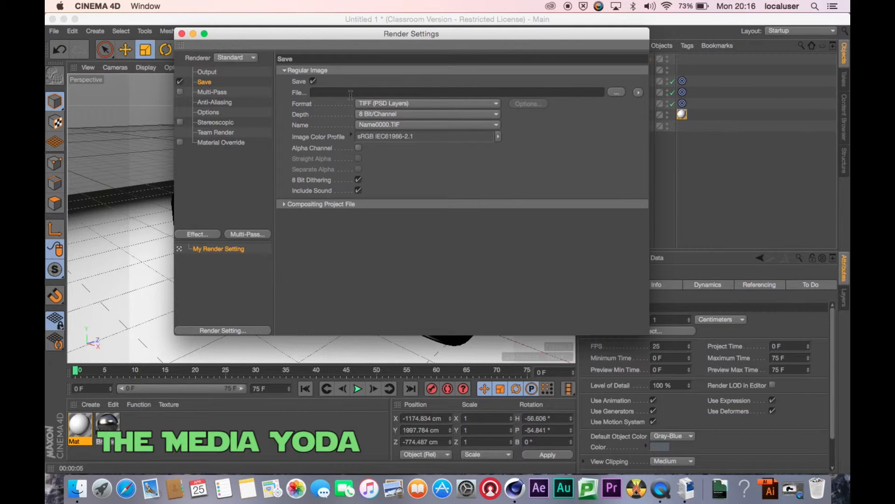
{"action": "left_click", "coordinate": [617, 92]}
{"action": "left_click", "coordinate": [405, 136]}
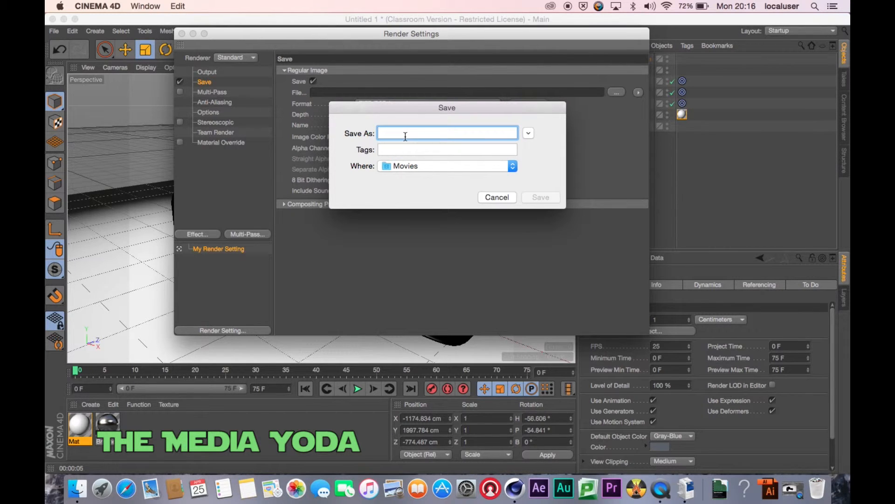
{"action": "type", "text": "Tape "}
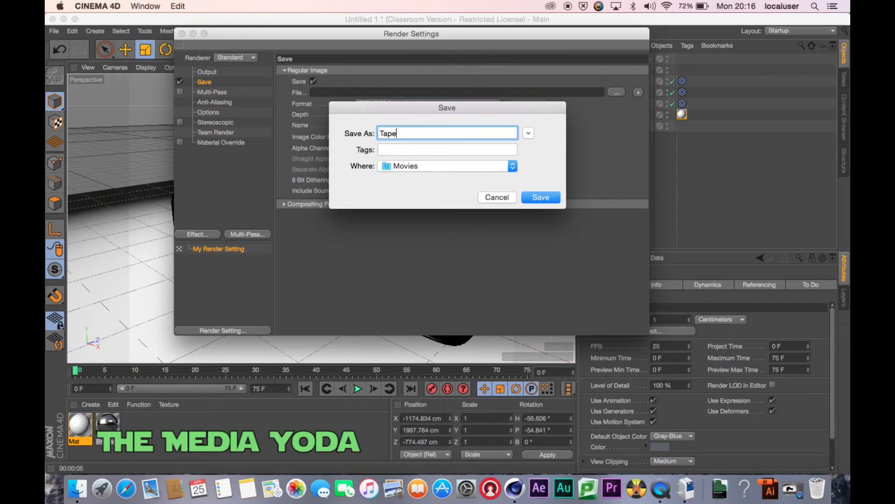
{"action": "type", "text": "spin"}
{"action": "left_click", "coordinate": [534, 195]}
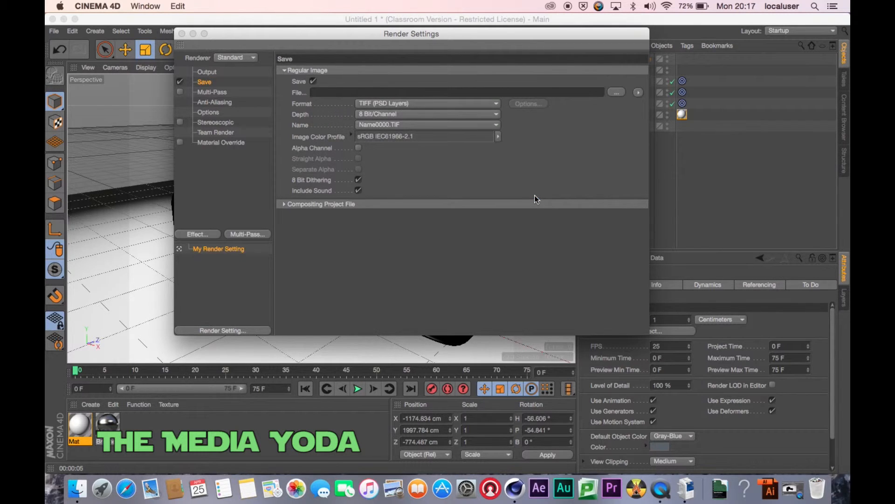
- Choose QuickTime Movie as the render's save format and close the render settings
{"action": "left_click", "coordinate": [388, 103]}
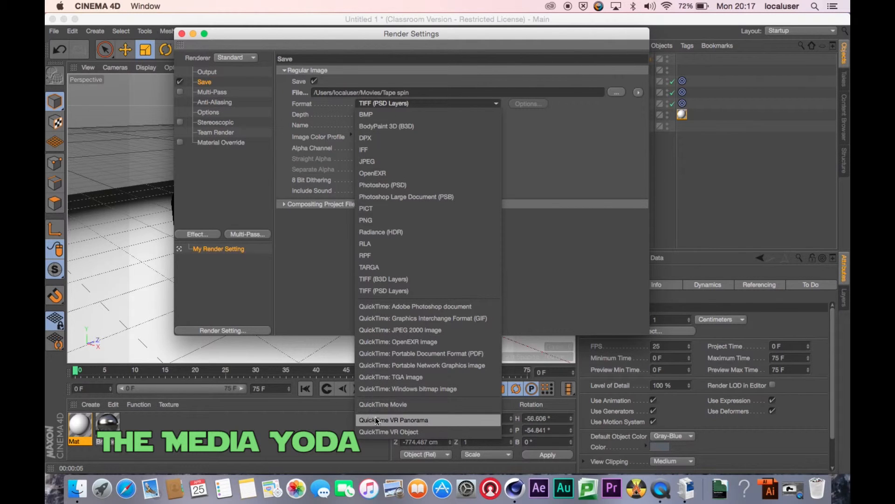
{"action": "left_click", "coordinate": [386, 407]}
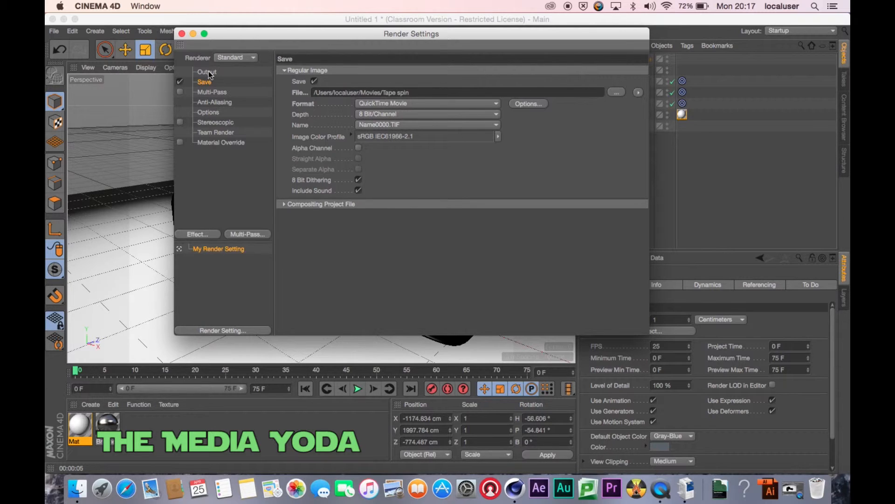
{"action": "left_click", "coordinate": [181, 34]}
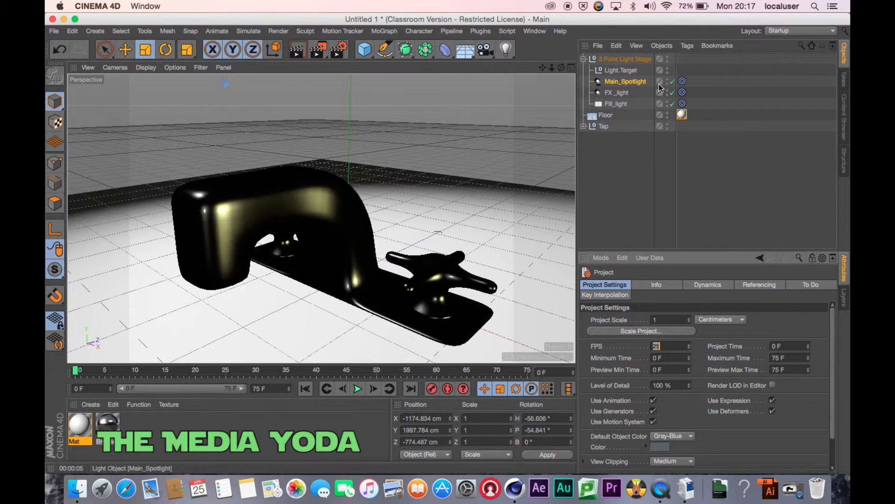
- Select the Tap group and record a keyframe for it at frame 0
{"action": "left_click", "coordinate": [603, 126]}
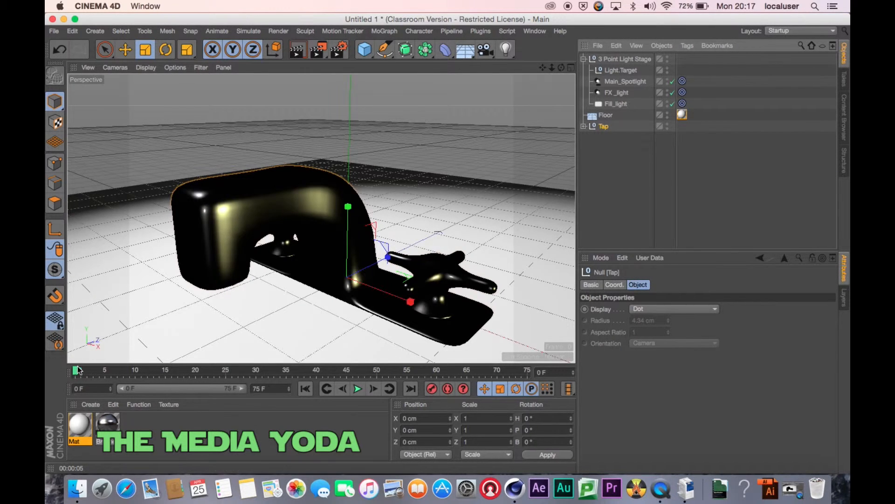
{"action": "mouse_move", "coordinate": [80, 370]}
{"action": "left_mouse_down"}
{"action": "mouse_move", "coordinate": [304, 370]}
{"action": "mouse_move", "coordinate": [75, 371]}
{"action": "left_mouse_up"}
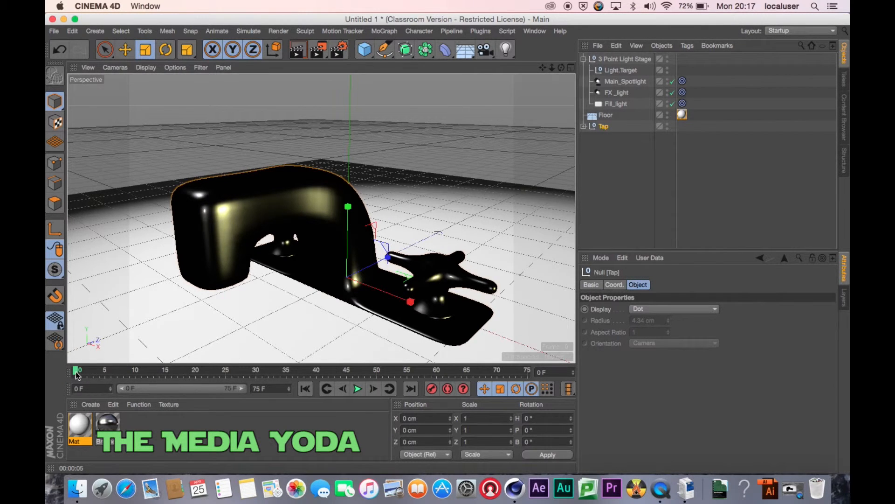
{"action": "left_click", "coordinate": [432, 389]}
{"action": "left_click", "coordinate": [165, 50]}
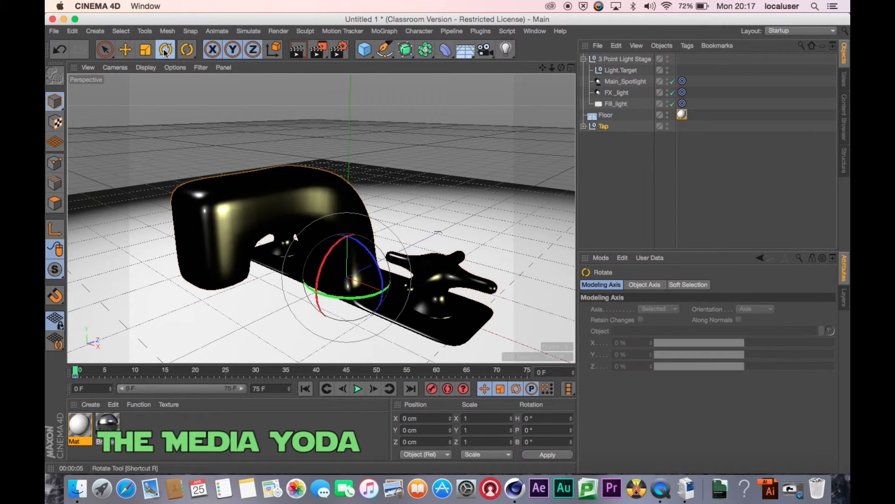
{"action": "left_click_drag", "start_coordinate": [343, 304], "coordinate": [332, 297]}
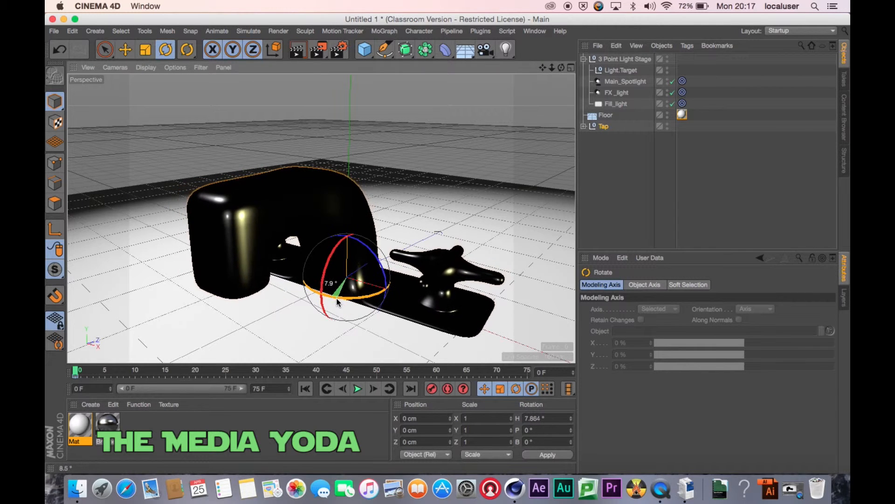
{"action": "left_click", "coordinate": [550, 419]}
{"action": "type", "text": "360"}
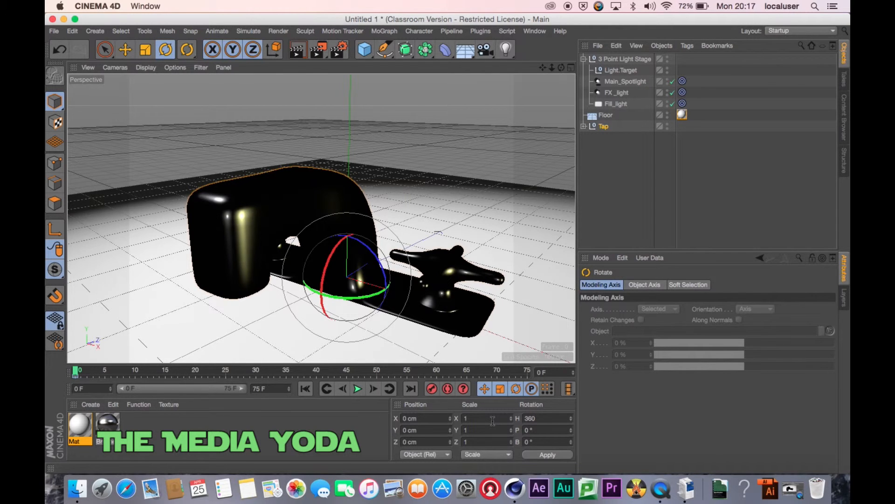
{"action": "key", "text": "Return"}
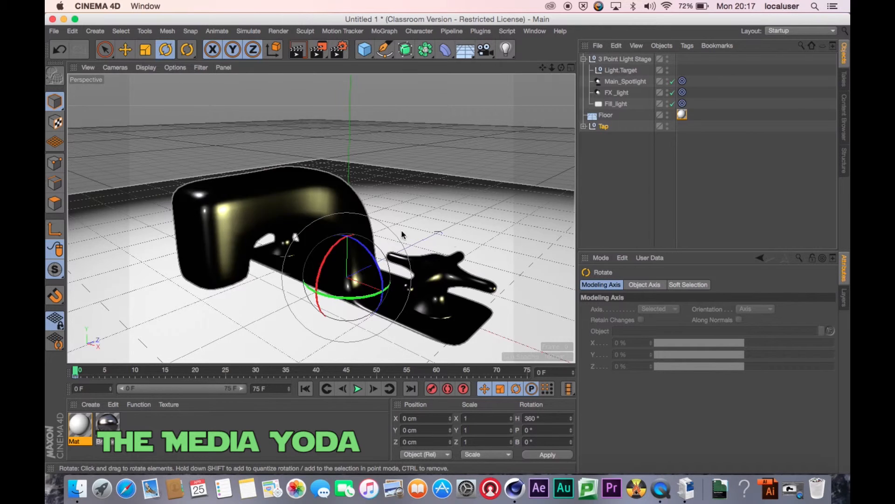
{"action": "left_click", "coordinate": [549, 459]}
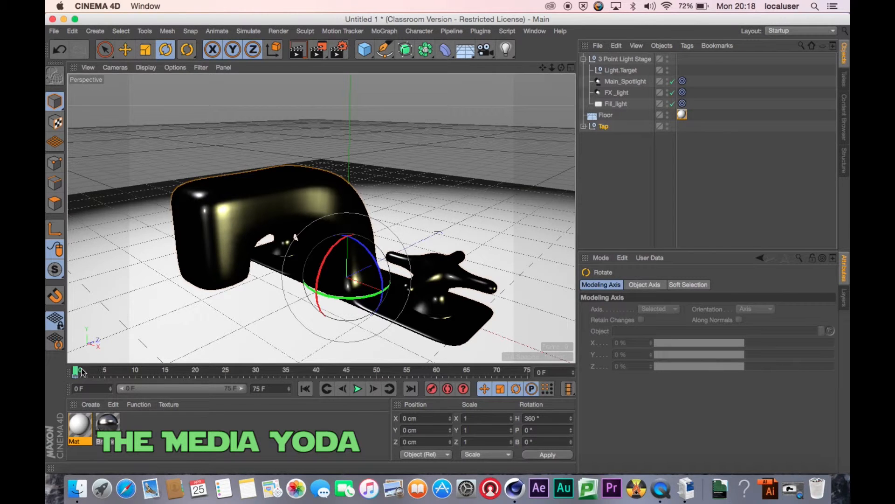
{"action": "left_click", "coordinate": [543, 419]}
{"action": "type", "text": "0"}
{"action": "key", "text": "Return"}
- At frame 50, set the tap's heading rotation to 360°, record a keyframe, and return to frame 0
{"action": "left_click_drag", "start_coordinate": [77, 371], "coordinate": [377, 371]}
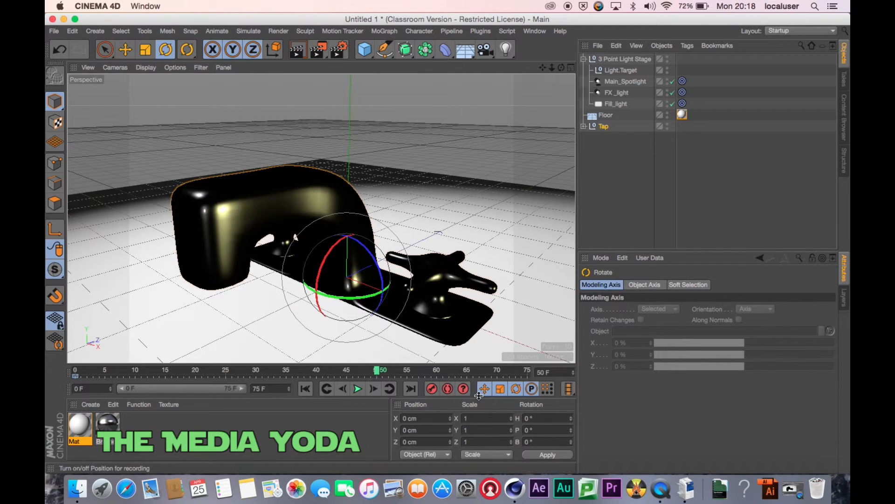
{"action": "left_click", "coordinate": [544, 418]}
{"action": "left_click_drag", "start_coordinate": [544, 419], "coordinate": [466, 416]}
{"action": "type", "text": "36"}
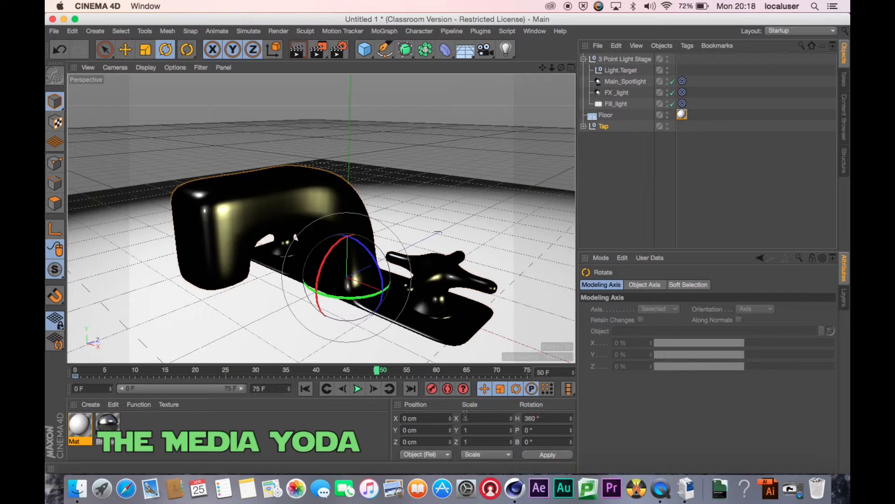
{"action": "left_click", "coordinate": [545, 455]}
{"action": "left_click", "coordinate": [435, 390]}
{"action": "left_click_drag", "start_coordinate": [376, 371], "coordinate": [47, 414]}
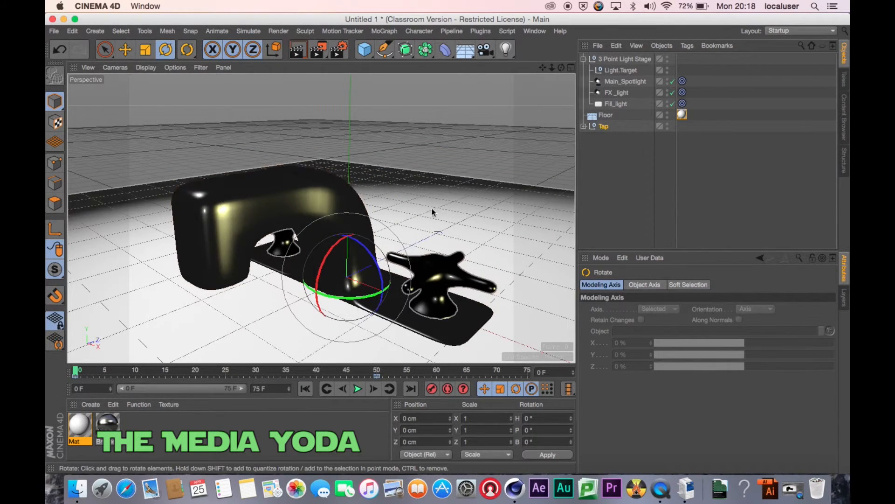
- Reframe the perspective from a lower, slightly wider angle, checking the tap's spin at frames 13 and 20, and return to frame 0
{"action": "left_click_drag", "start_coordinate": [562, 67], "coordinate": [529, 78]}
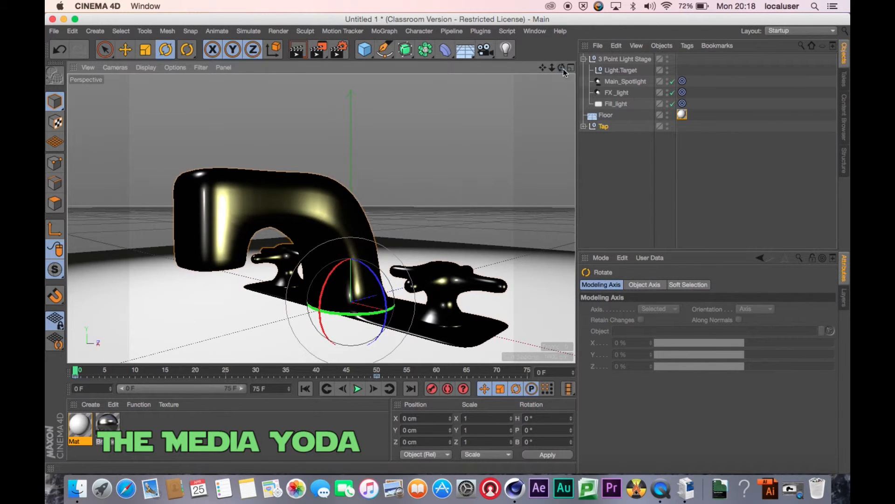
{"action": "left_click", "coordinate": [109, 369]}
{"action": "left_click_drag", "start_coordinate": [109, 370], "coordinate": [153, 373]}
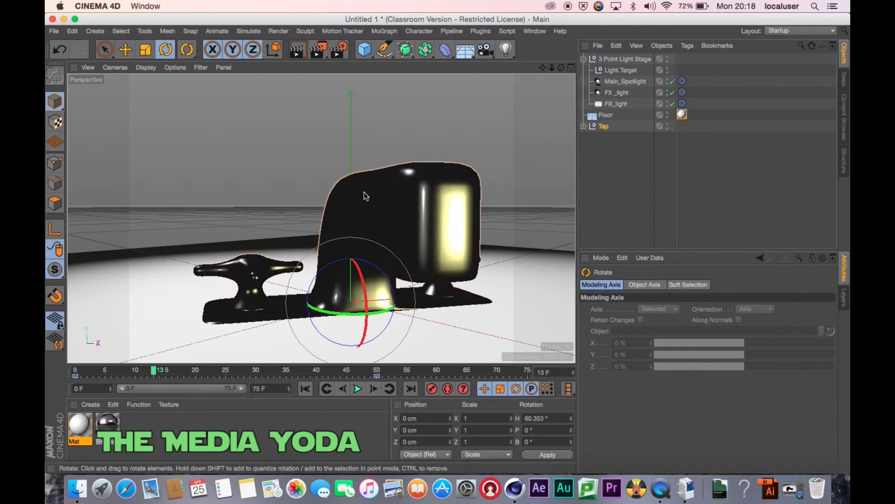
{"action": "left_click_drag", "start_coordinate": [552, 68], "coordinate": [528, 69]}
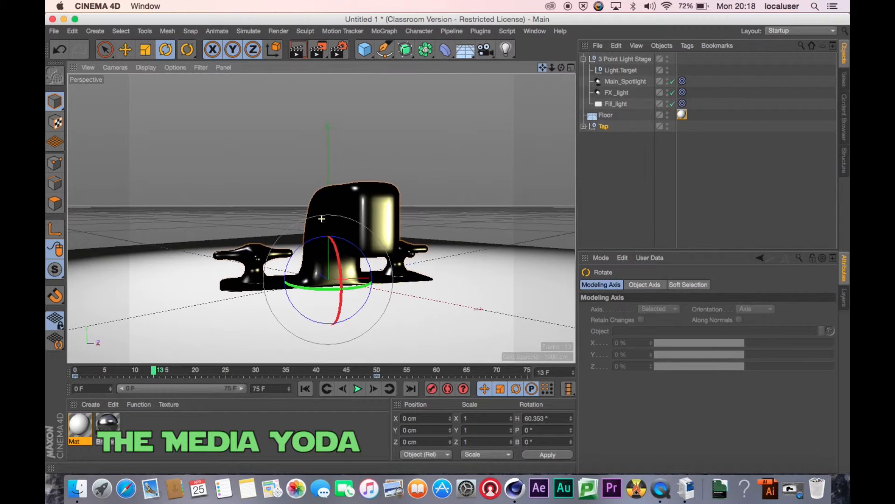
{"action": "left_click_drag", "start_coordinate": [157, 375], "coordinate": [195, 379]}
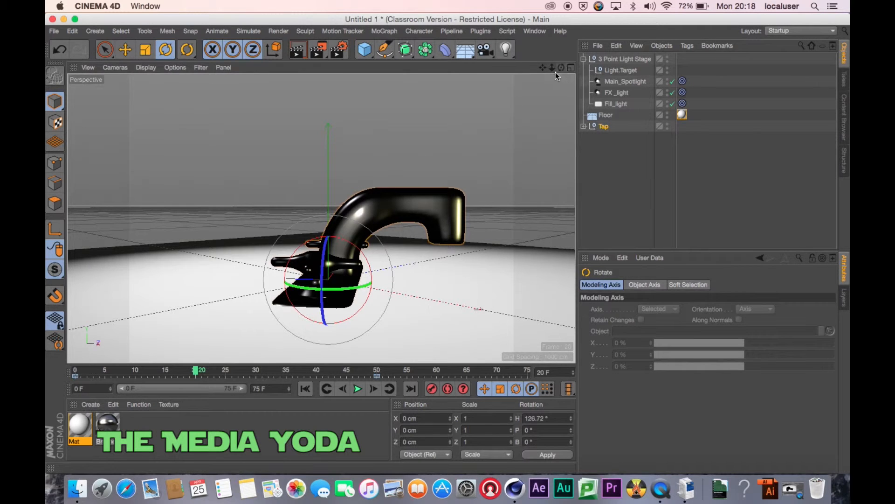
{"action": "left_click", "coordinate": [577, 75]}
{"action": "left_click_drag", "start_coordinate": [552, 68], "coordinate": [322, 219]}
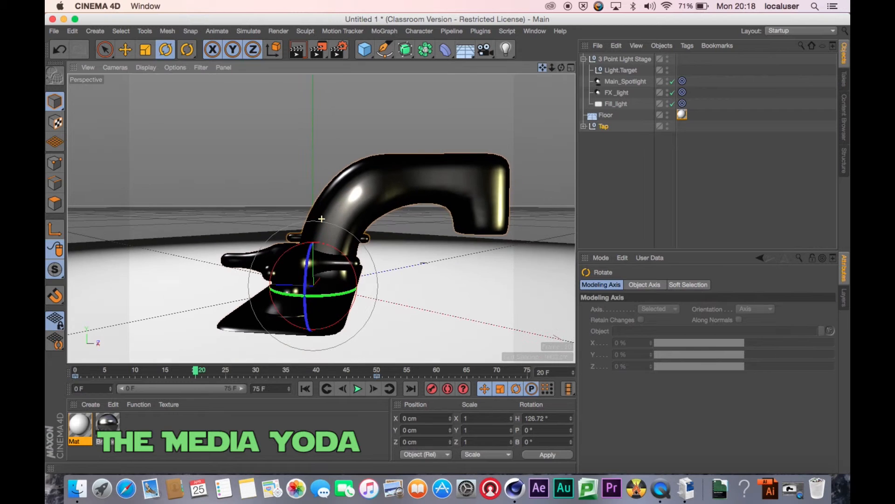
{"action": "left_click_drag", "start_coordinate": [552, 68], "coordinate": [529, 69]}
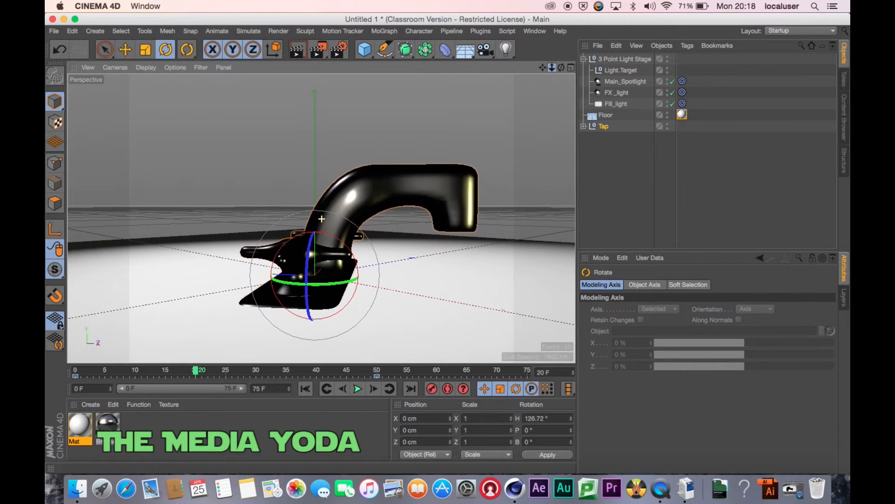
{"action": "left_click_drag", "start_coordinate": [196, 372], "coordinate": [51, 373]}
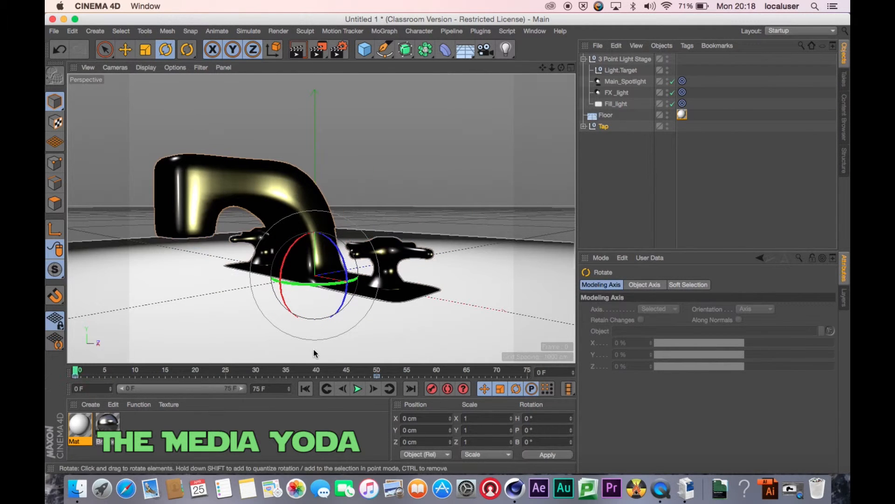
- Render a preview of the current view and start rendering the tap animation to the Picture Viewer
{"action": "left_click", "coordinate": [316, 55]}
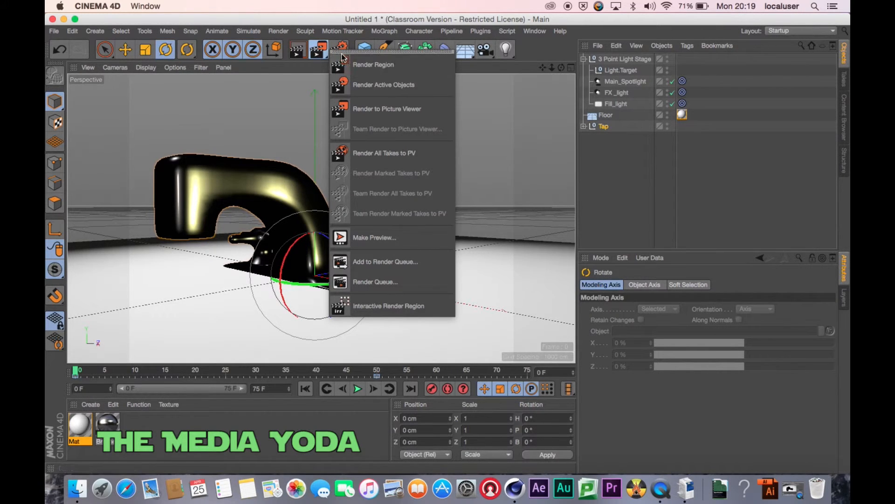
{"action": "left_click", "coordinate": [322, 23]}
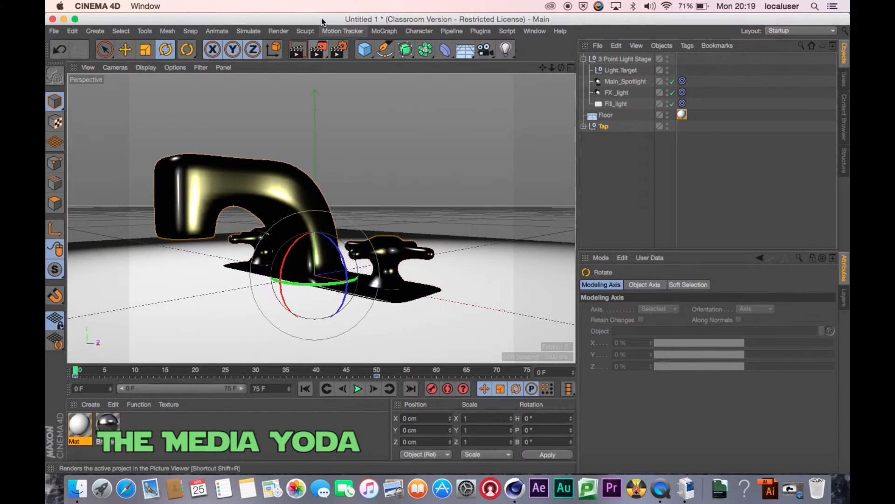
{"action": "left_click", "coordinate": [299, 51]}
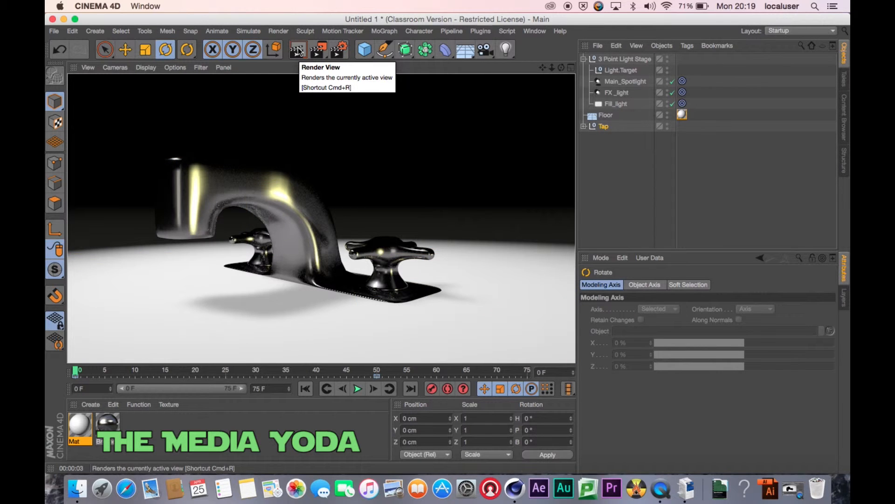
{"action": "left_click", "coordinate": [320, 50]}
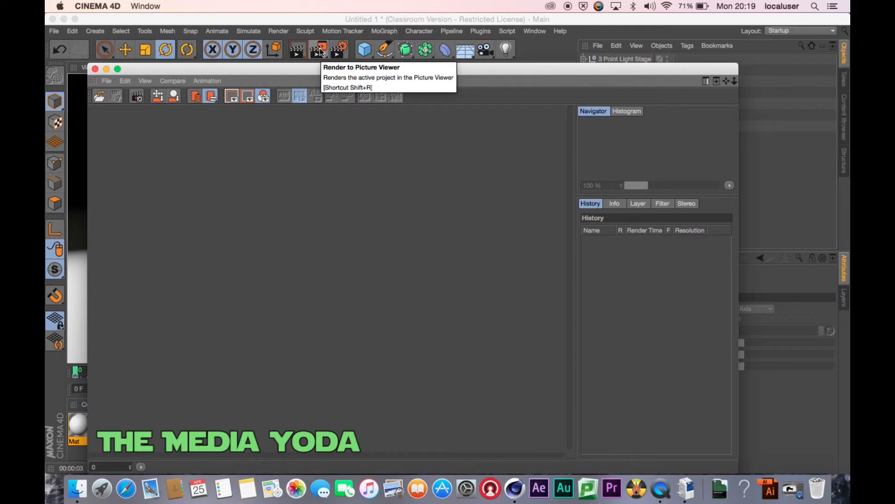
- Render all frames of the tap spin animation to the Picture Viewer
{"action": "left_click", "coordinate": [320, 50]}
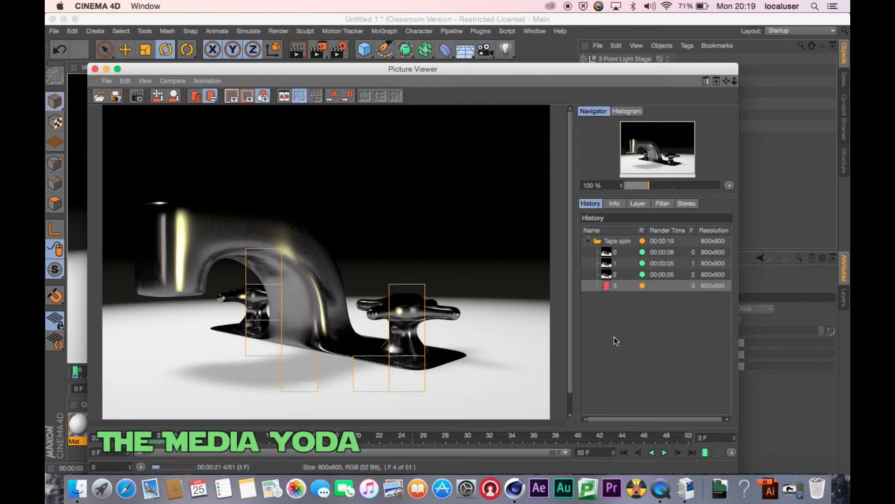
{"action": "left_click", "coordinate": [662, 489]}
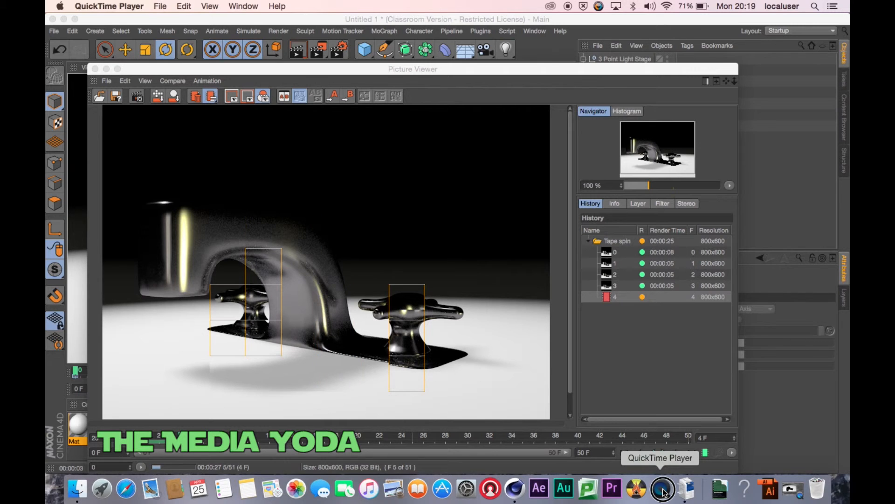
{"action": "right_click", "coordinate": [662, 489]}
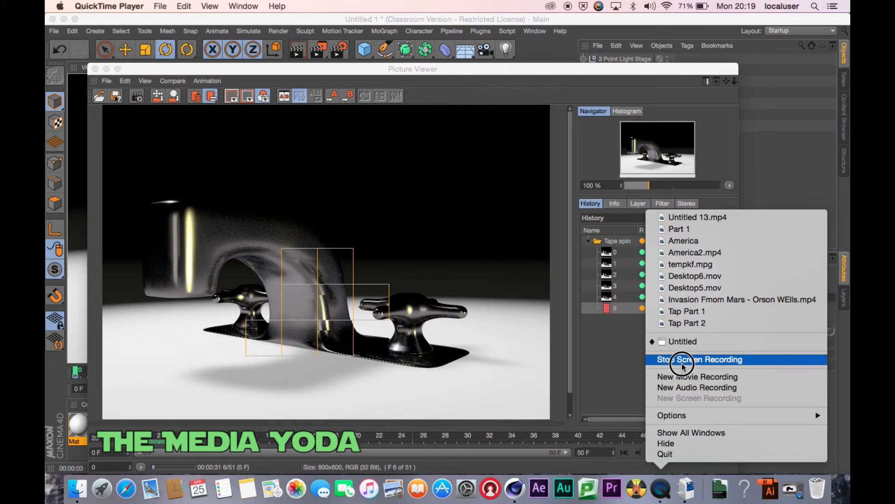
{"action": "left_click", "coordinate": [682, 359]}
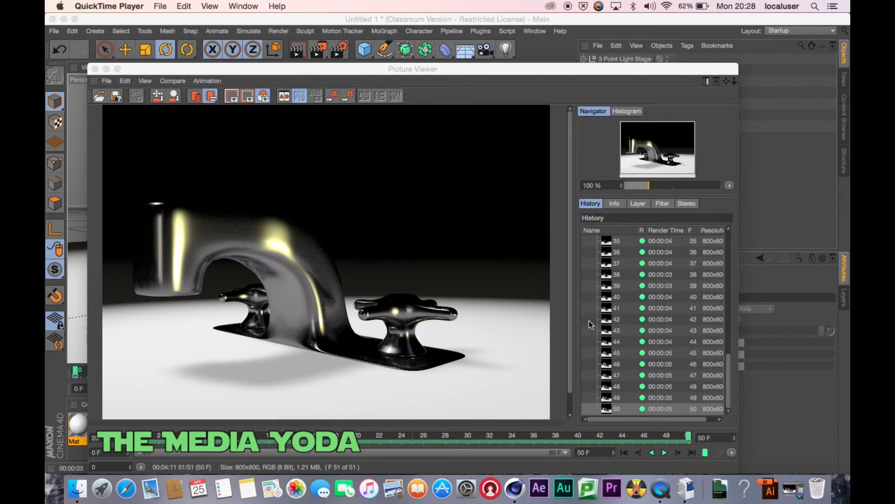
- Return to the start of the rendered frame history, play the tap spin in the Picture Viewer, and stop playback
{"action": "left_click_drag", "start_coordinate": [730, 366], "coordinate": [729, 231]}
{"action": "left_click", "coordinate": [666, 454]}
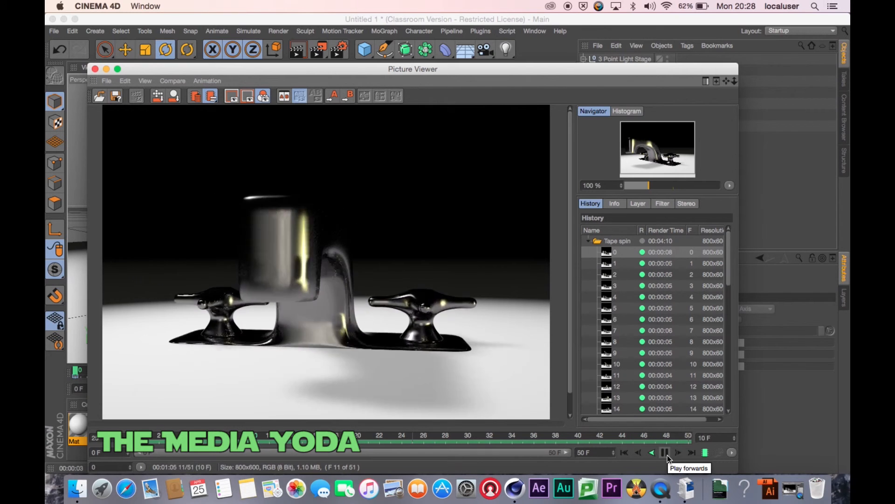
{"action": "left_click", "coordinate": [666, 453]}
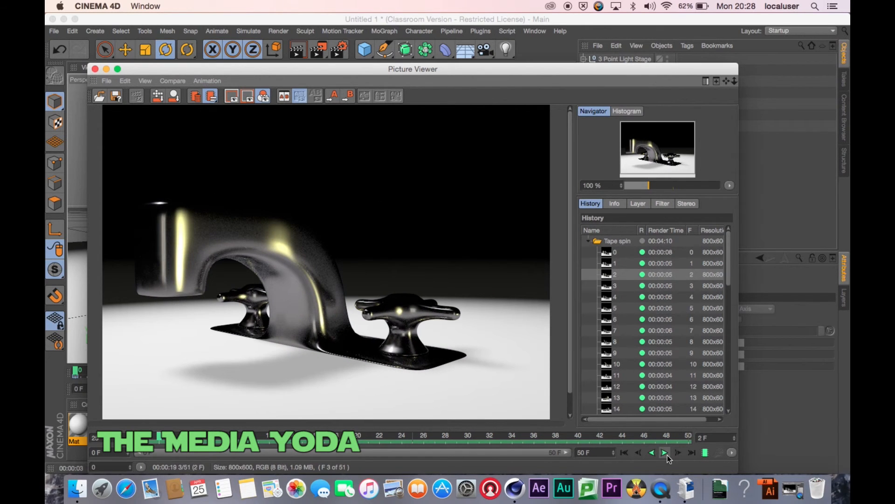
- Switch to Finder, locate Tape spin.mov in the Movies folder, and open it in QuickTime Player
{"action": "left_click", "coordinate": [80, 491]}
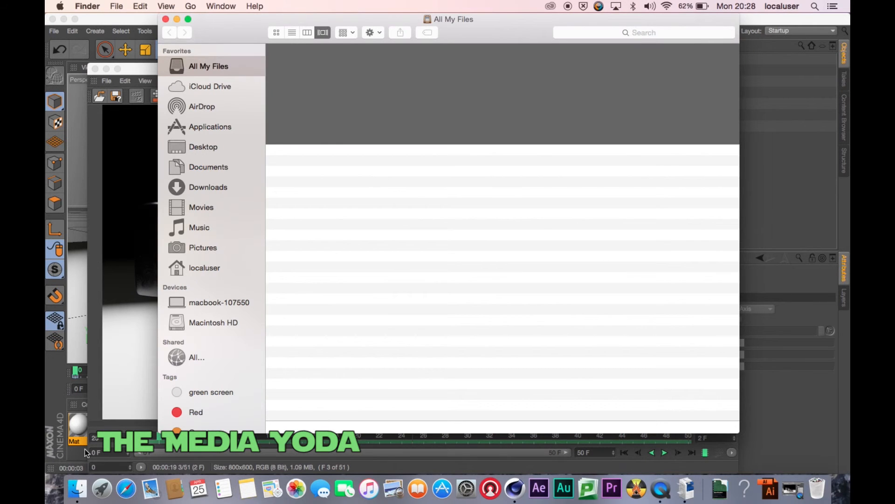
{"action": "left_click", "coordinate": [205, 207]}
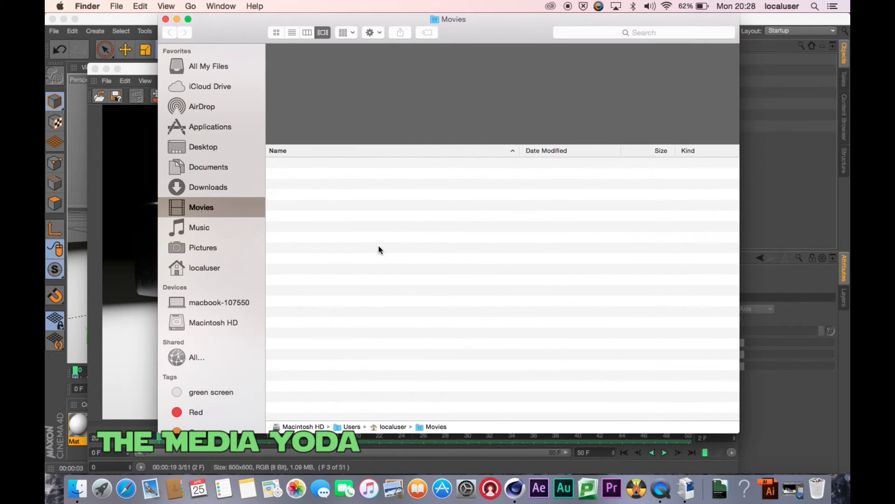
{"action": "scroll", "coordinate": [379, 247], "scroll_direction": "down", "scroll_amount": 10}
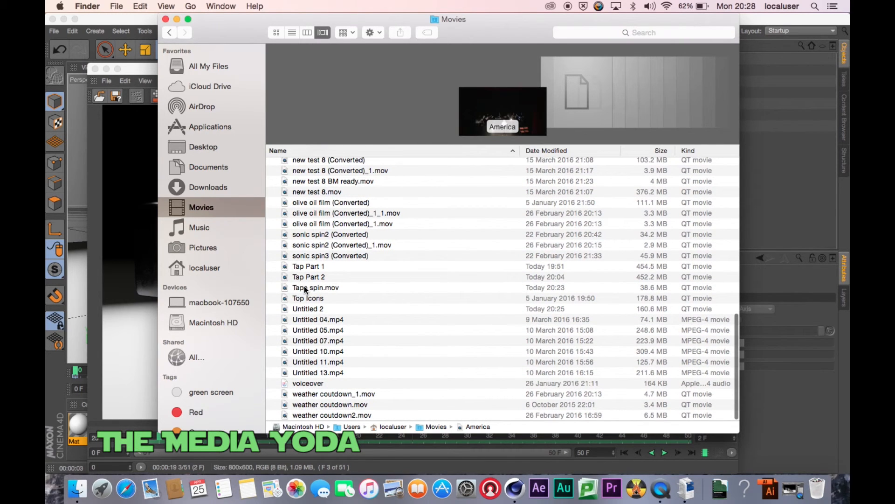
{"action": "left_click", "coordinate": [304, 287]}
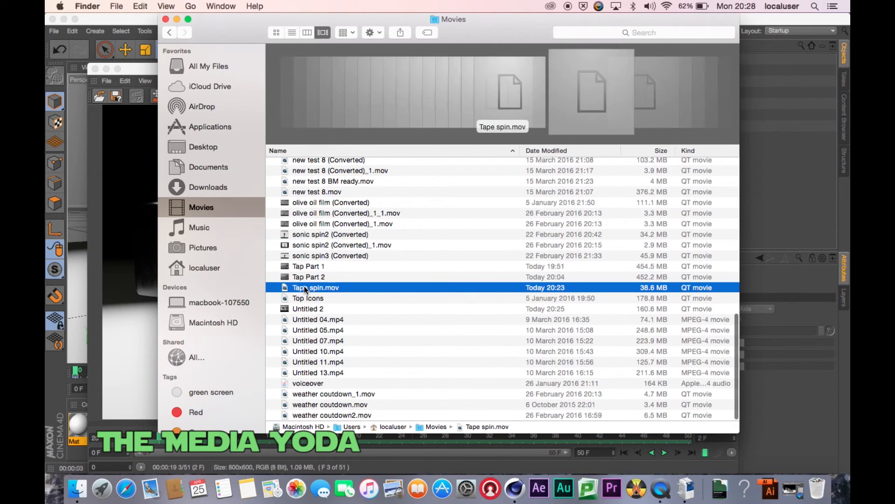
{"action": "double_click", "coordinate": [284, 291]}
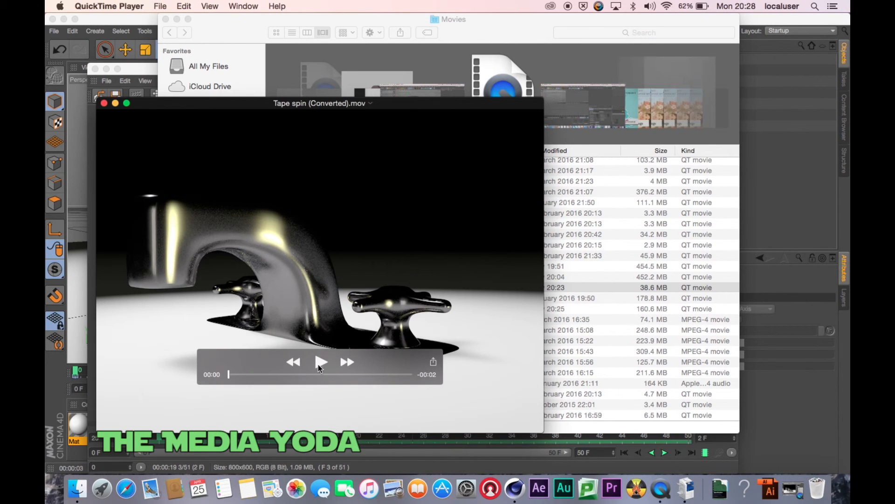
- Play the rendered tap spin movie through and replay it to check the full rotation
{"action": "left_click", "coordinate": [319, 363]}
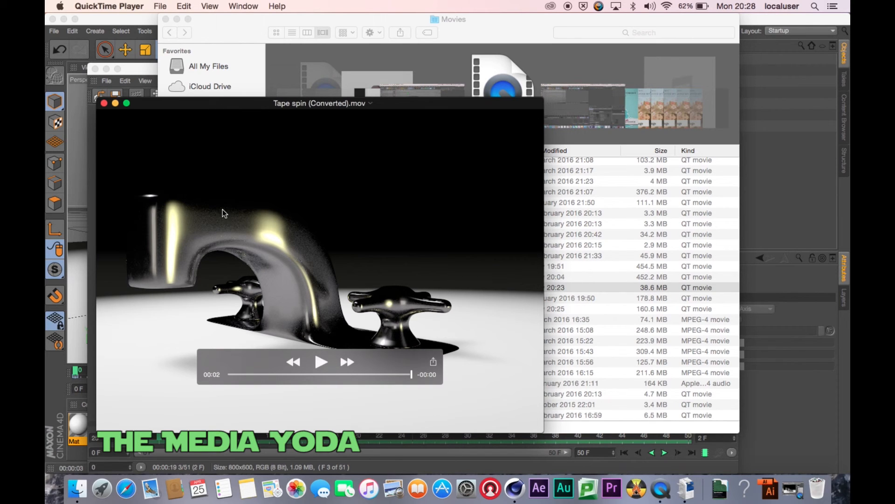
{"action": "left_click", "coordinate": [319, 363]}
{"action": "left_click", "coordinate": [320, 368]}
{"action": "left_click", "coordinate": [319, 366]}
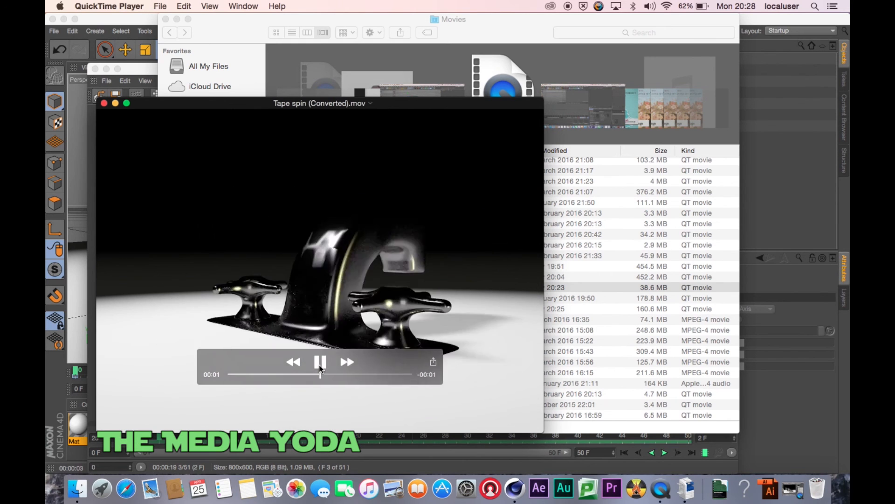